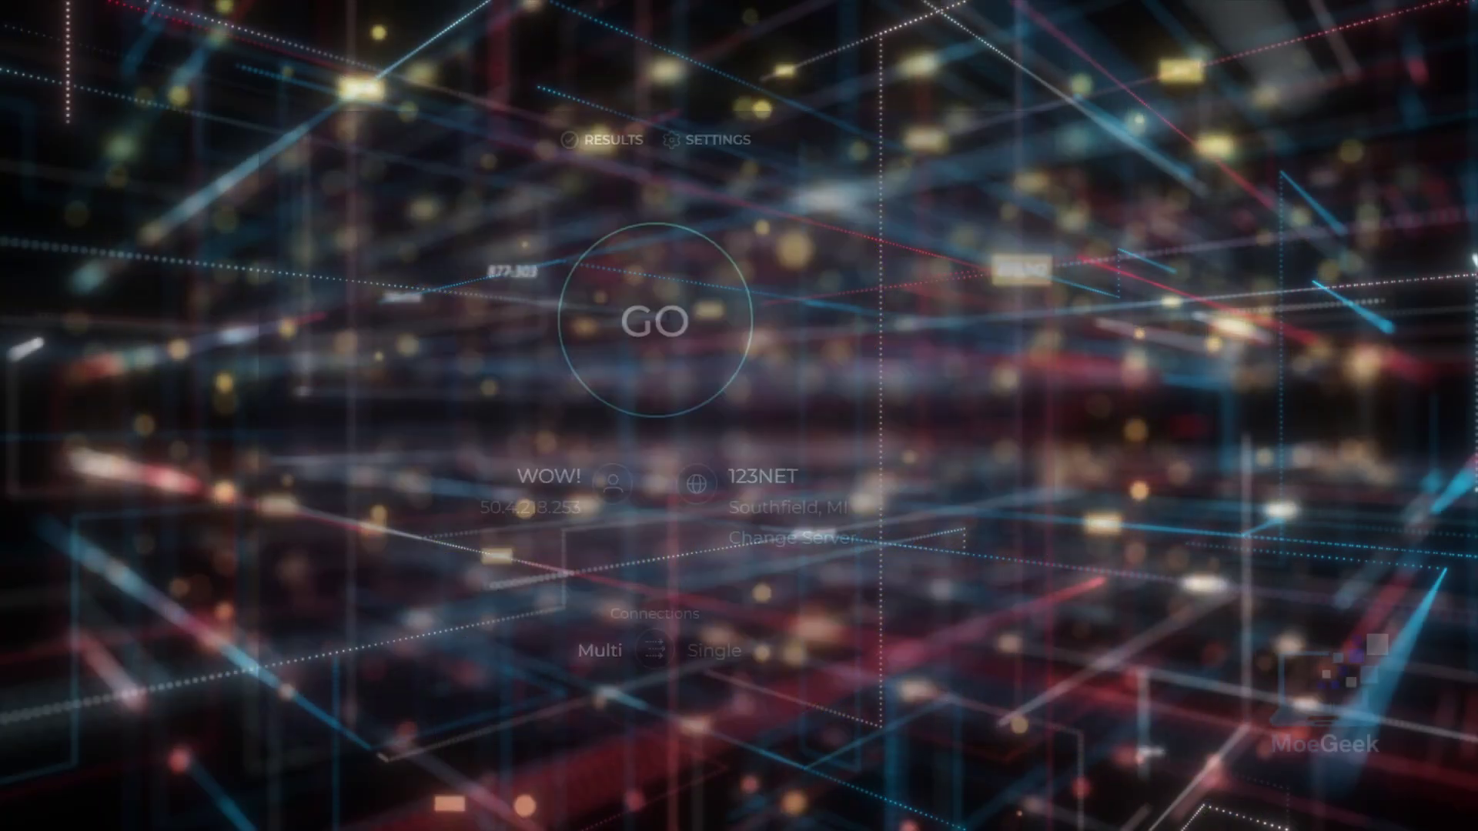
- Run a Speedtest by Ookla test, getting 354.23 Mbps download and 18 ms ping
left_click(646, 348)
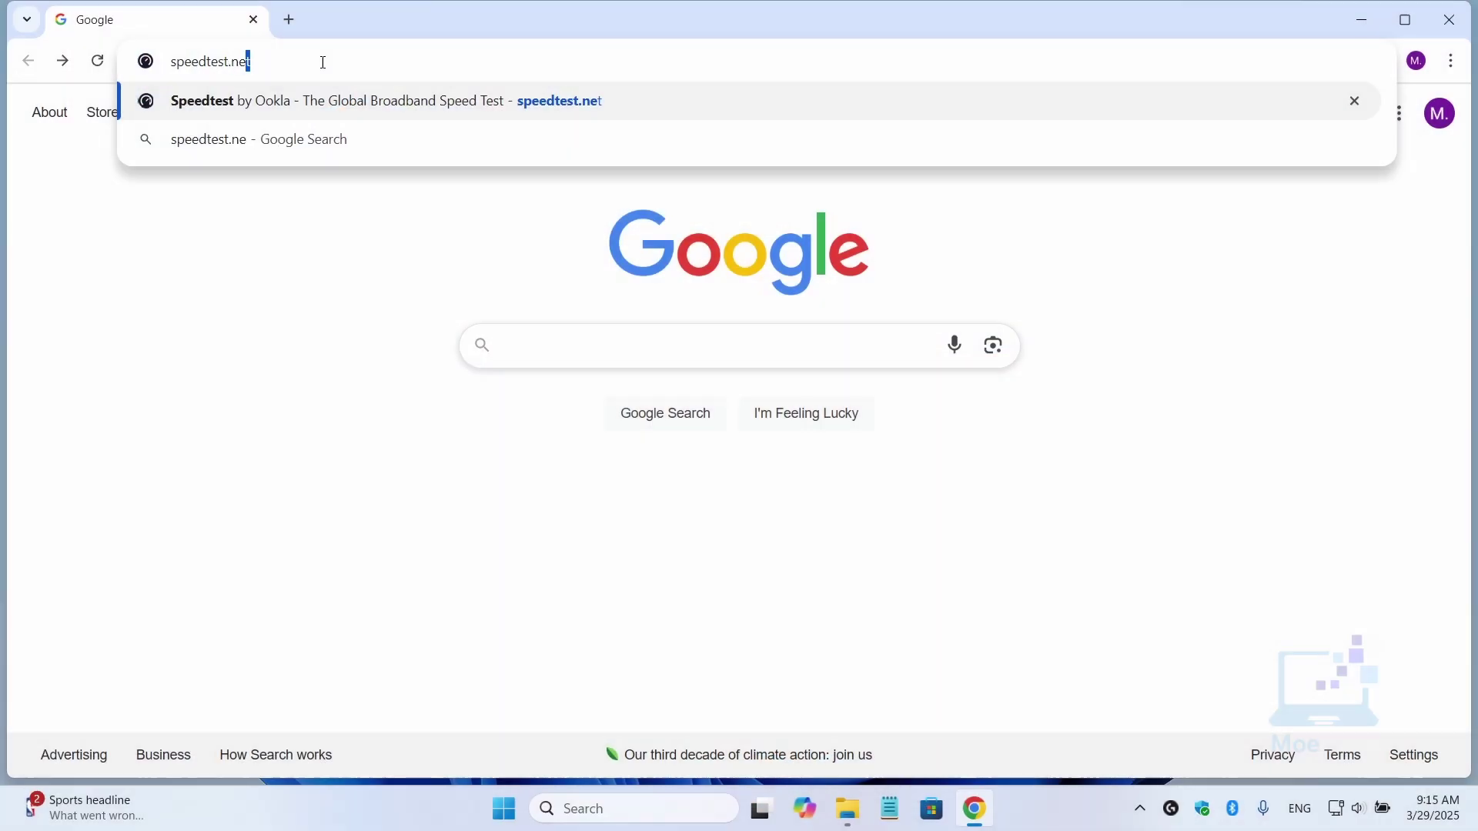
- Load speedtest.net, start a new speed test, and deny the site's location request
type("t")
left_click_drag(269, 61, 159, 66)
key("Return")
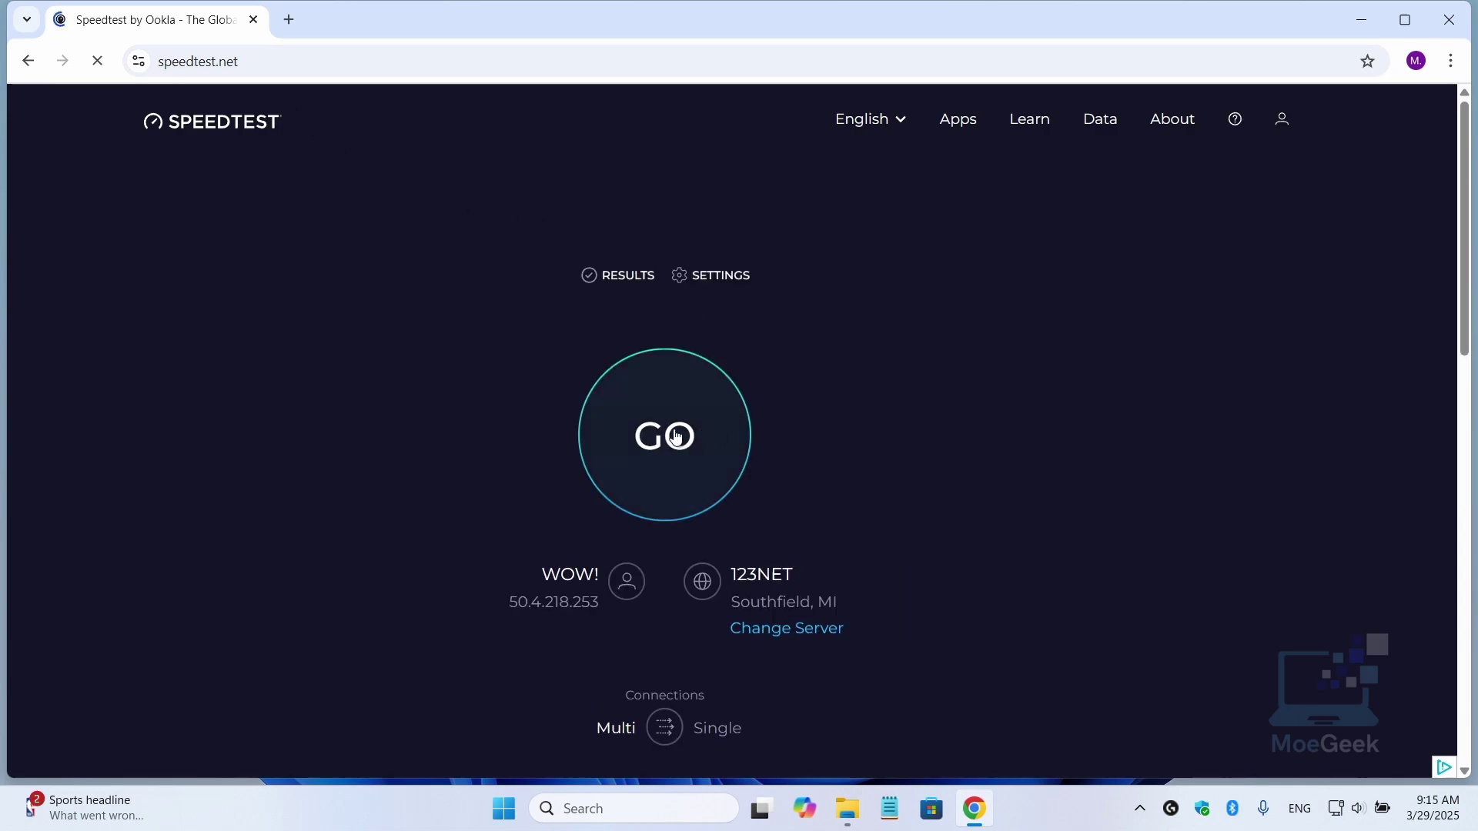
left_click(681, 441)
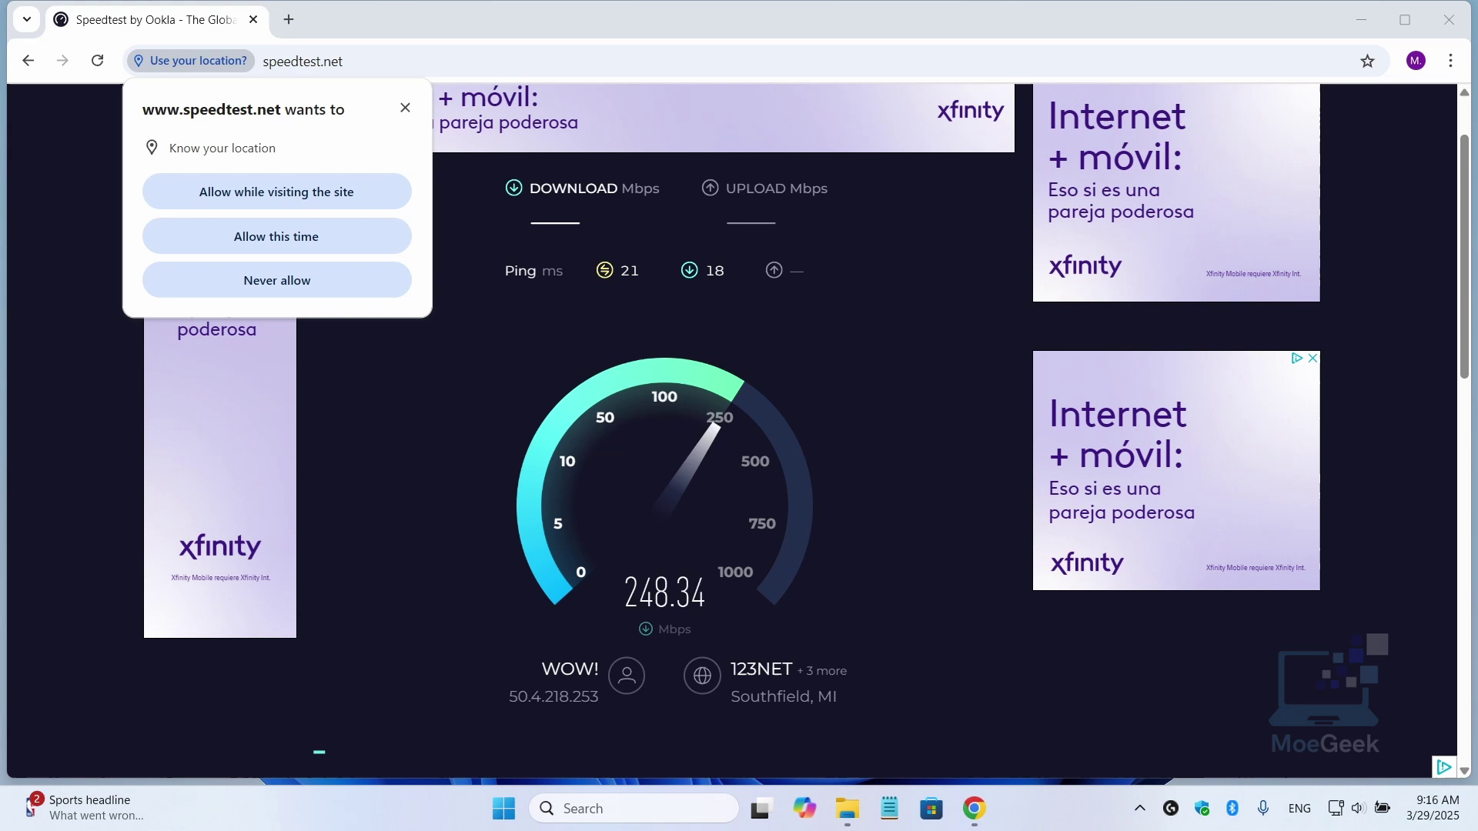
left_click(413, 329)
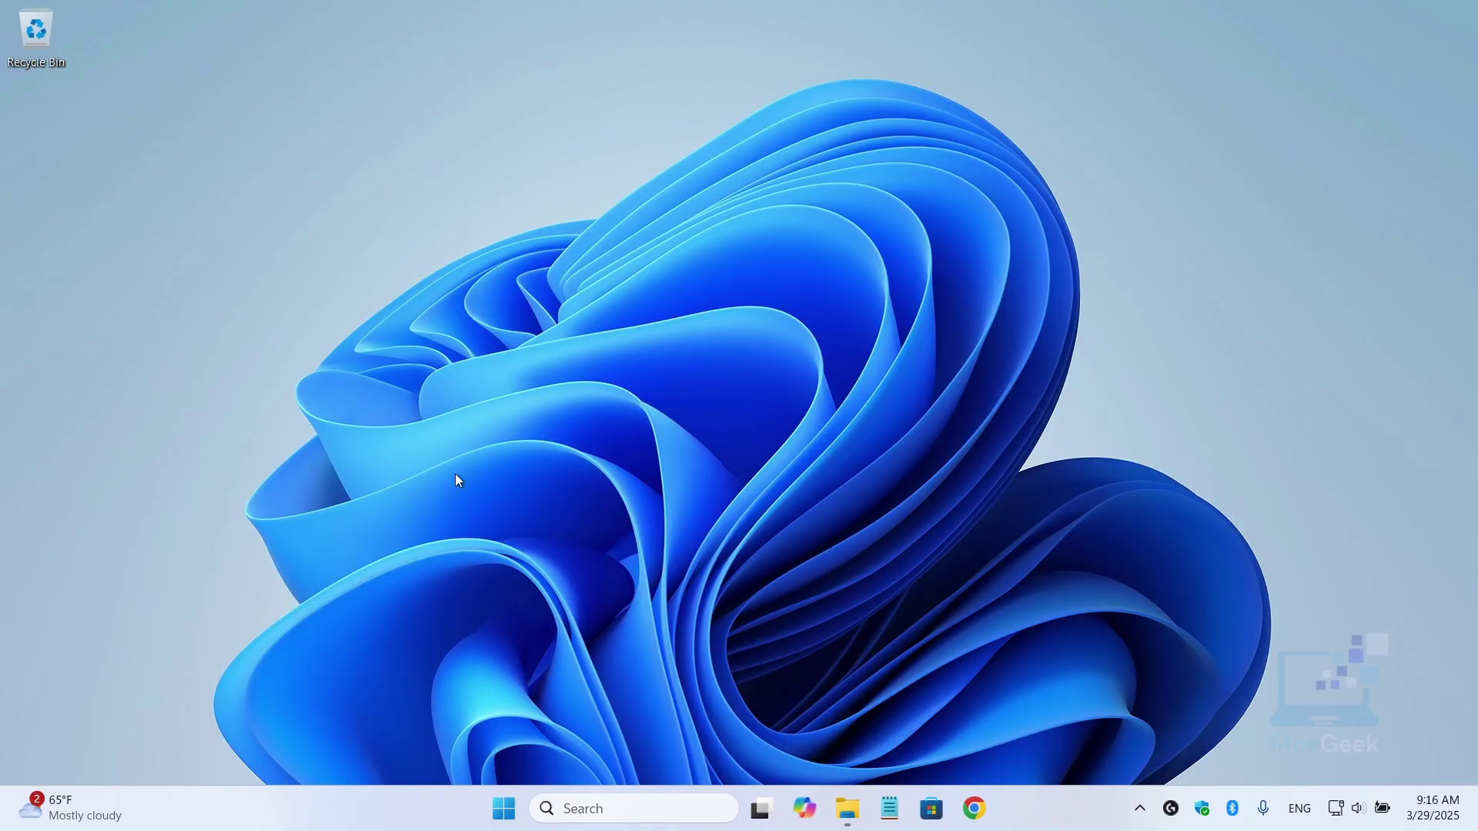
right_click(504, 808)
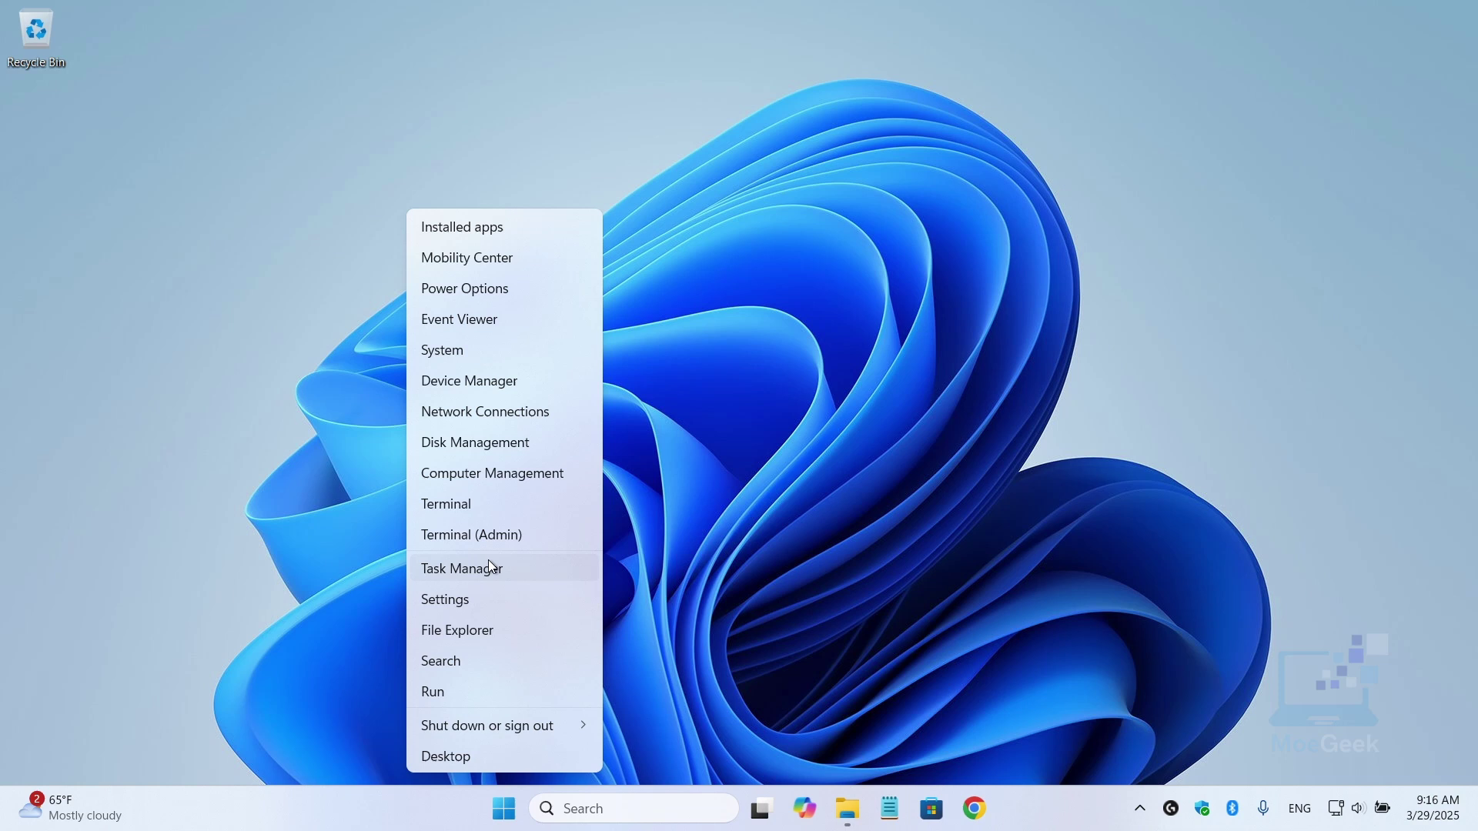
left_click(483, 608)
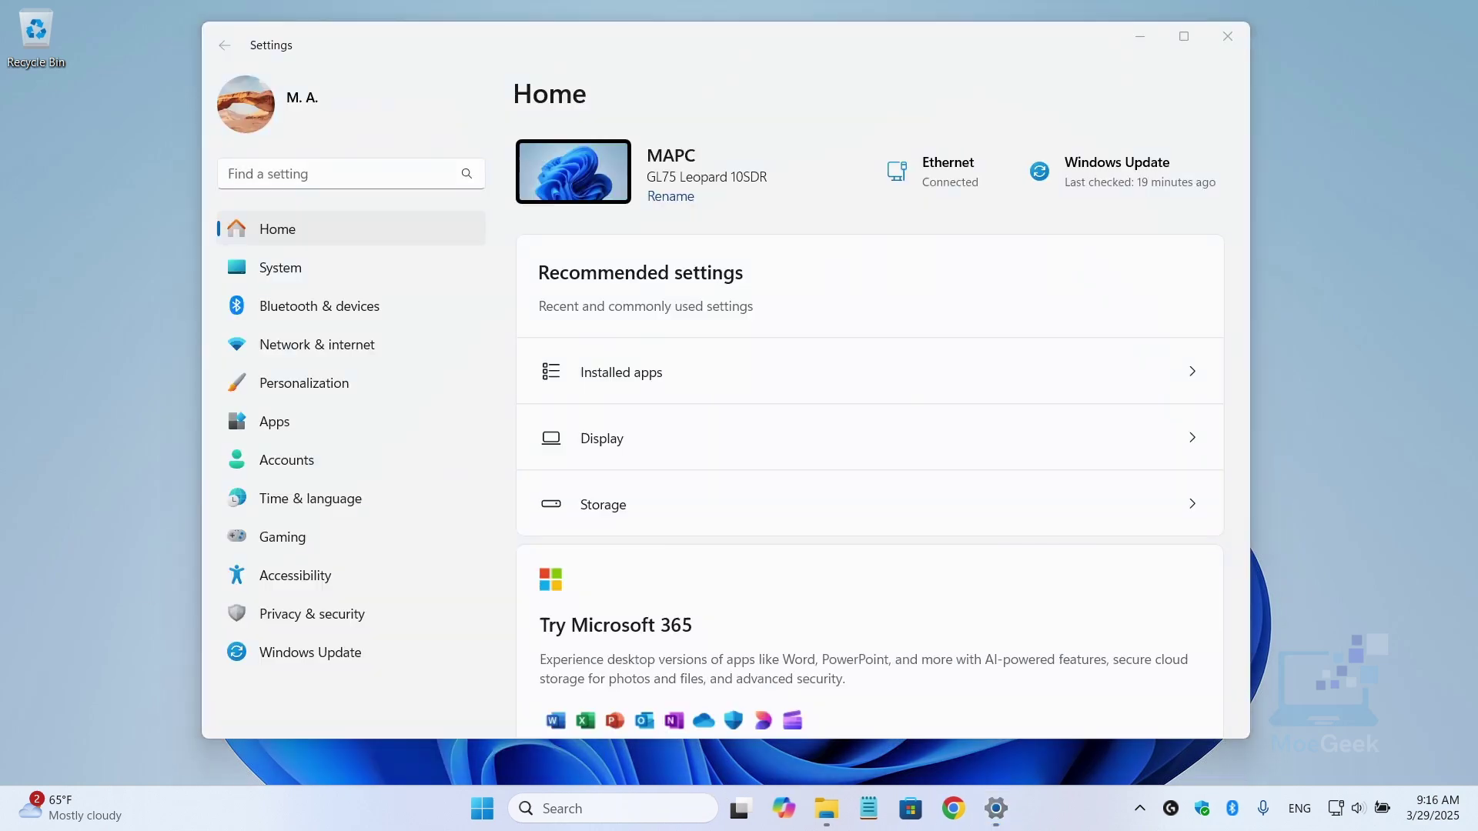
left_click(370, 352)
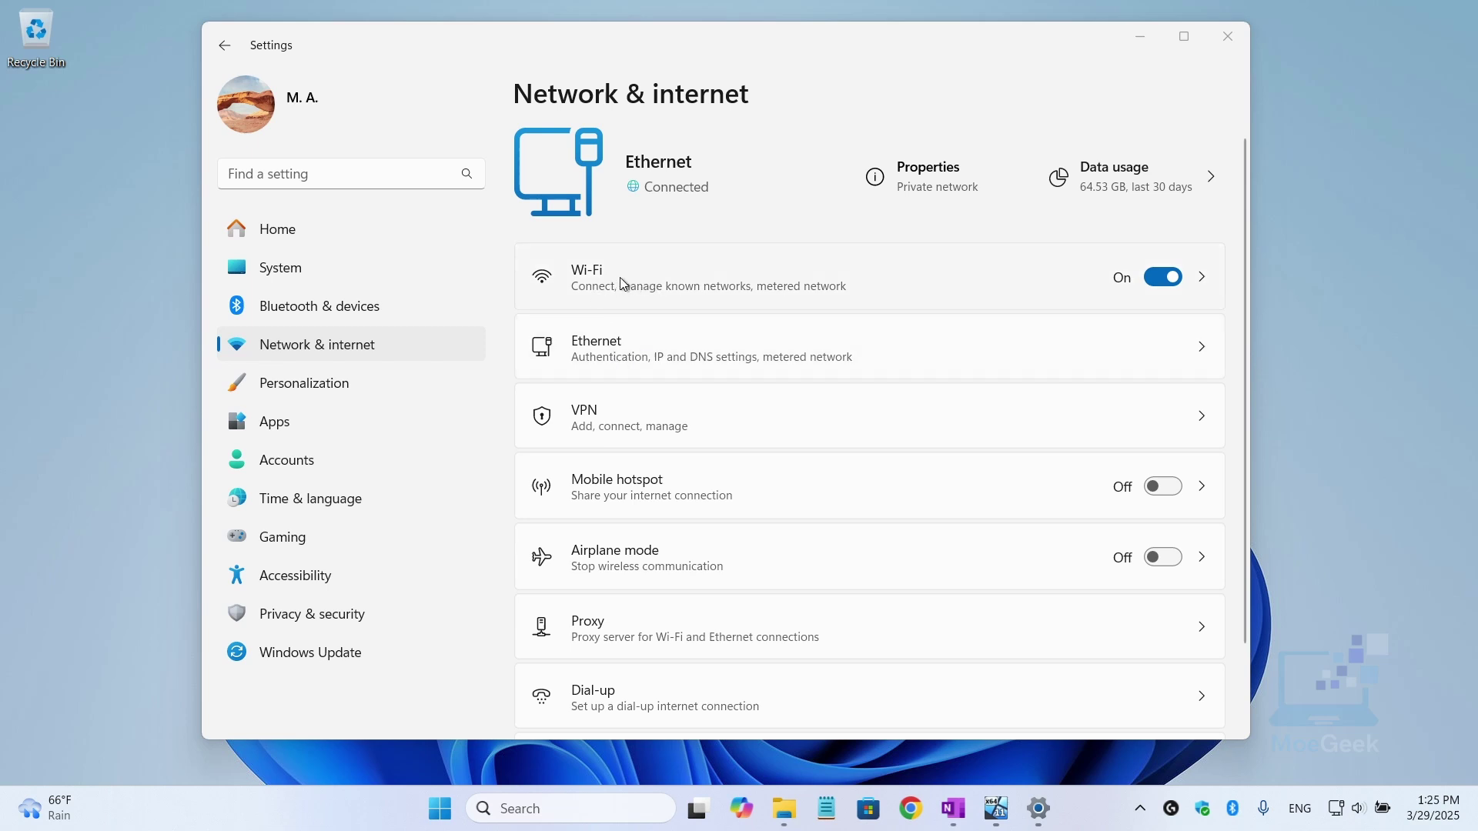
left_click(641, 279)
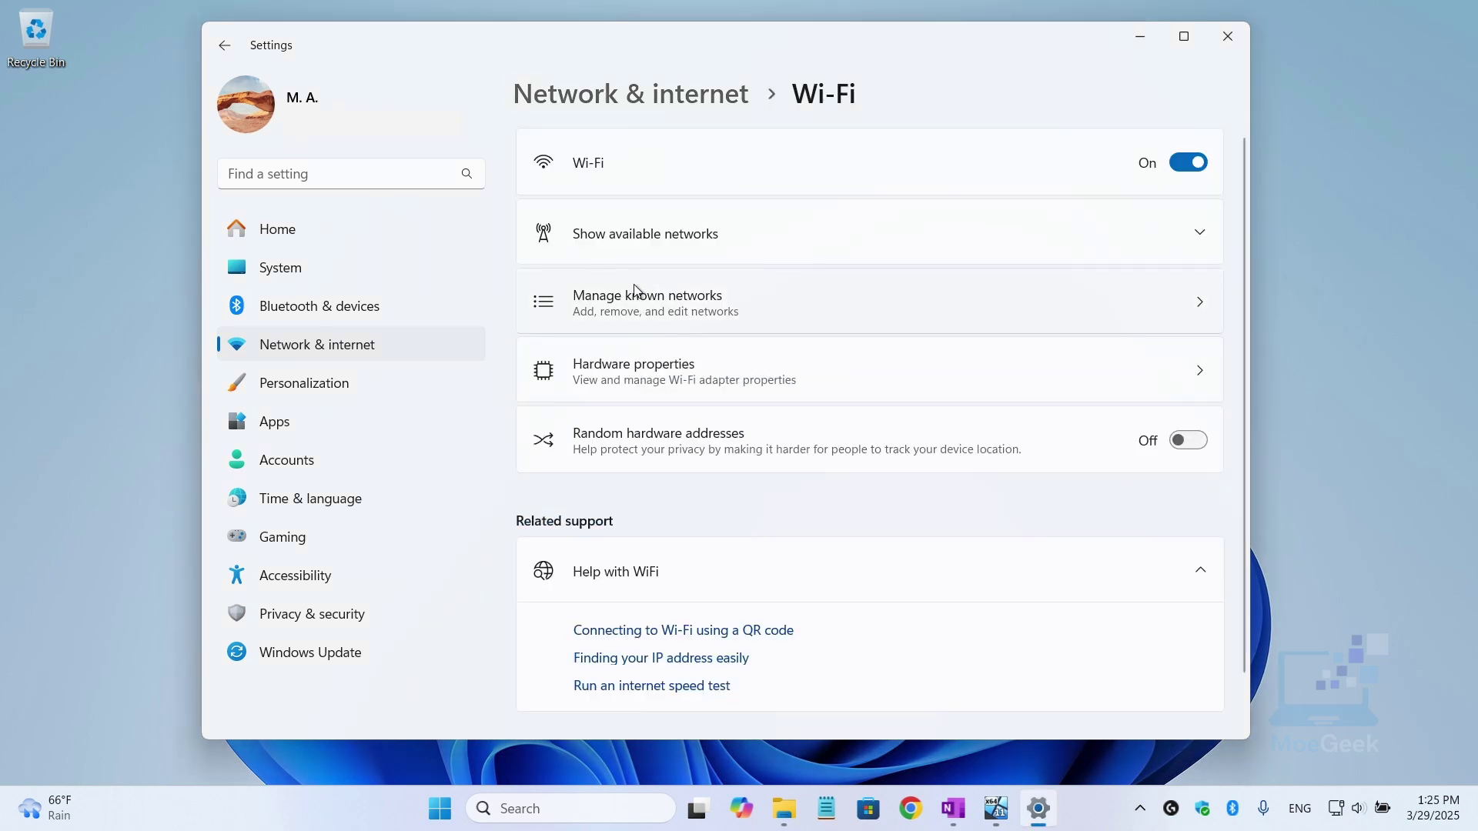
left_click(681, 238)
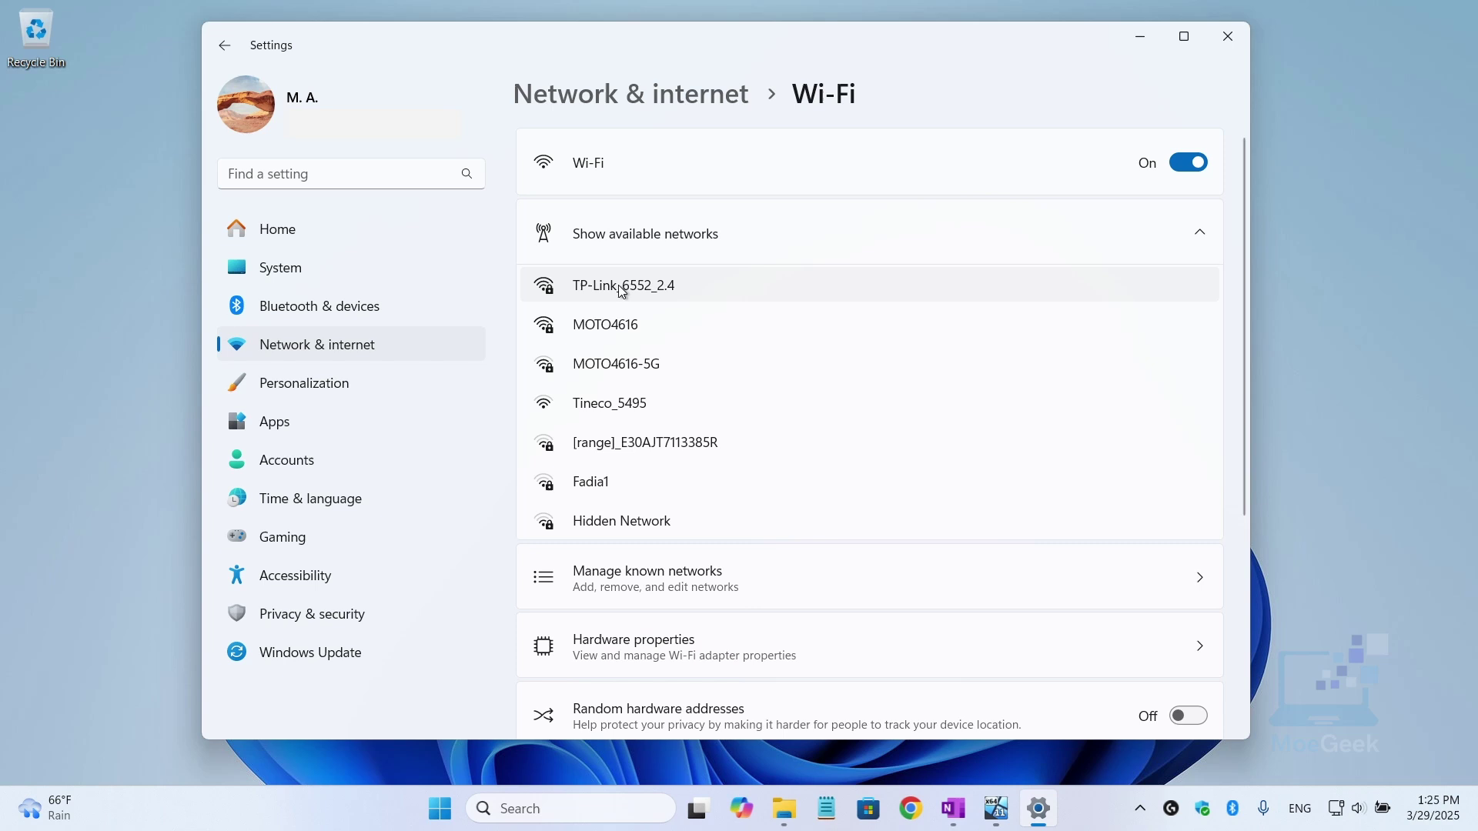
left_click(644, 293)
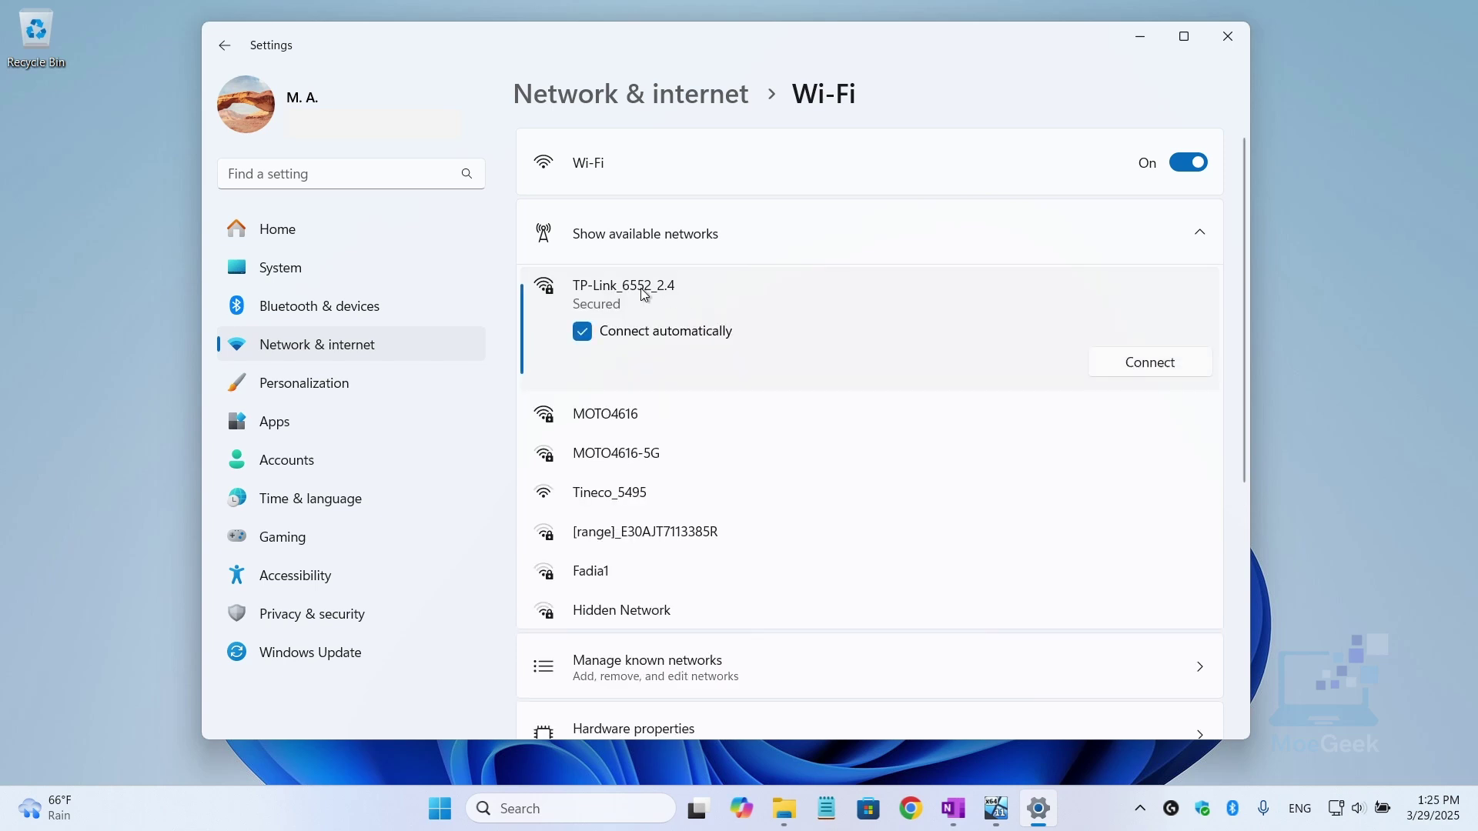
left_click(1228, 36)
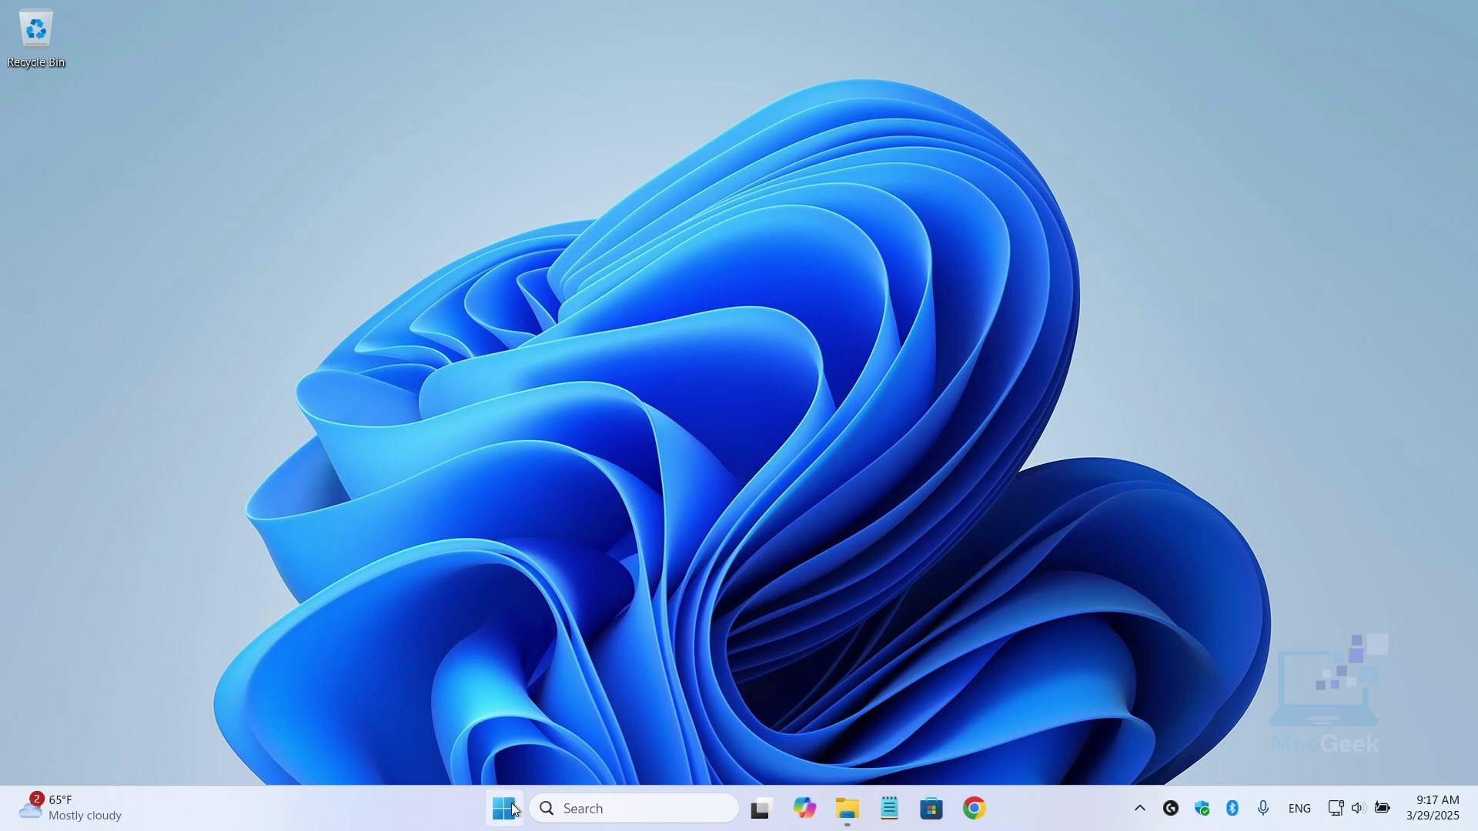
right_click(504, 808)
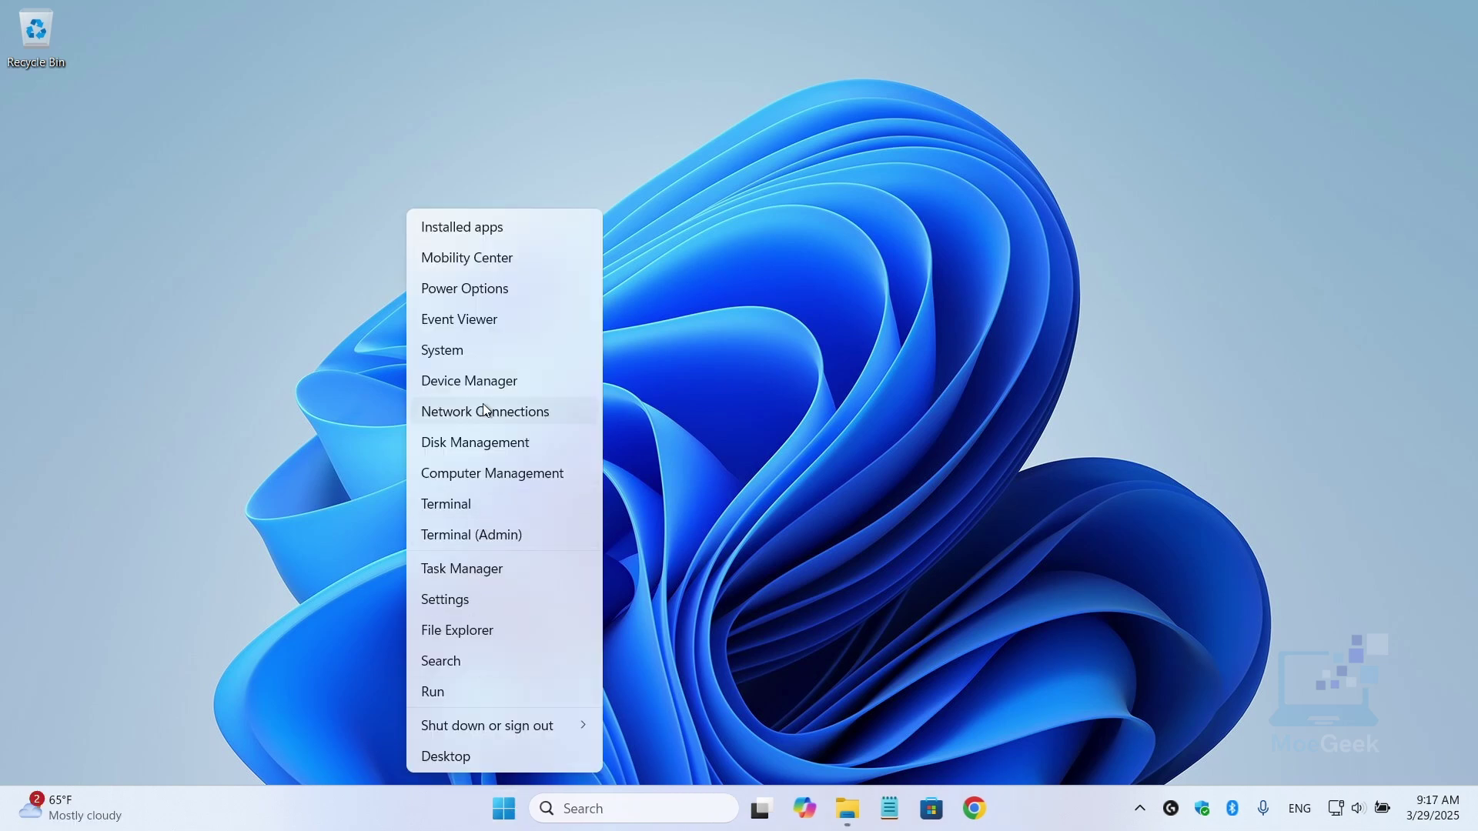
left_click(494, 386)
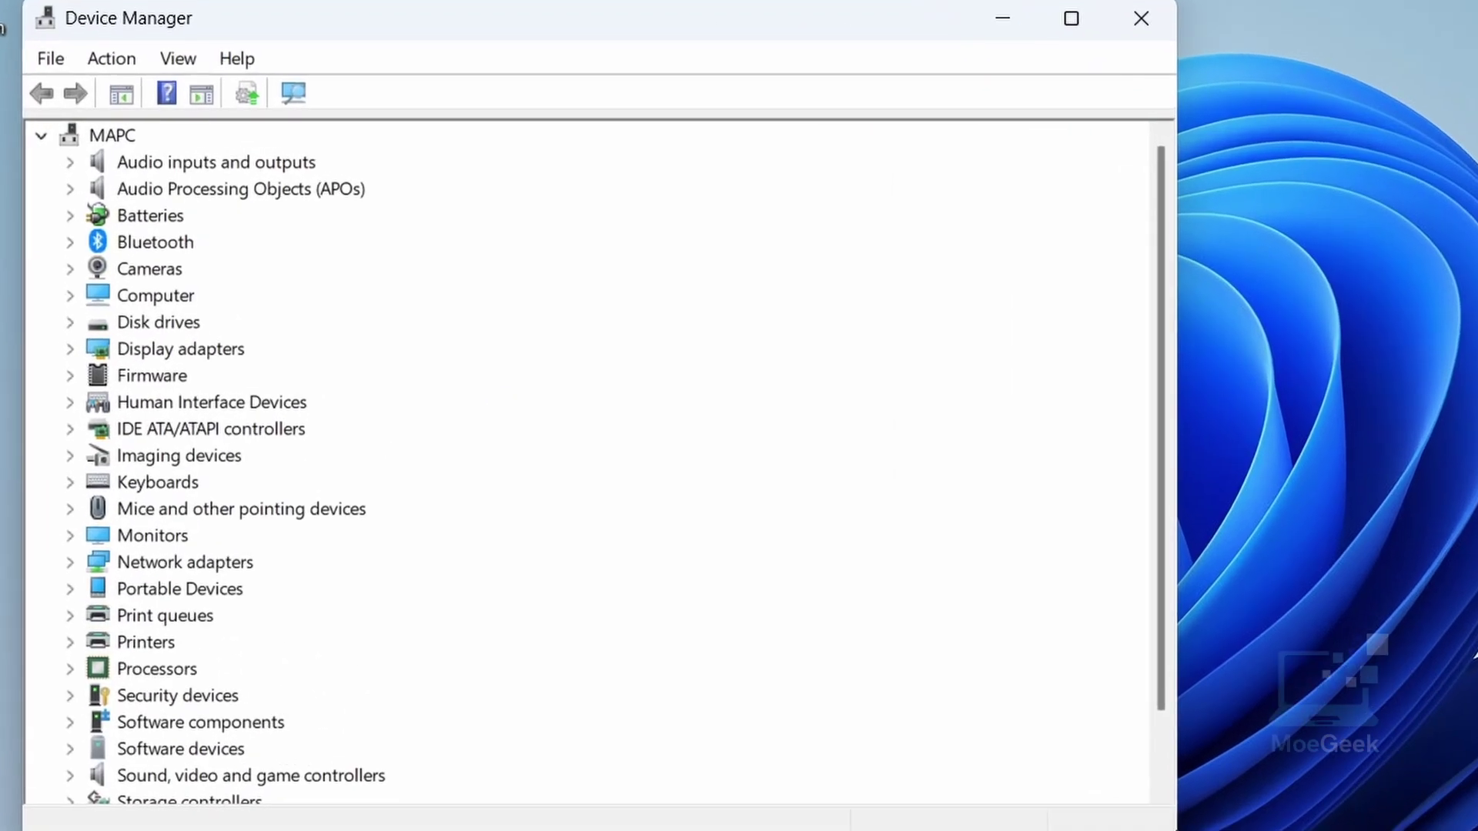
left_click(81, 560)
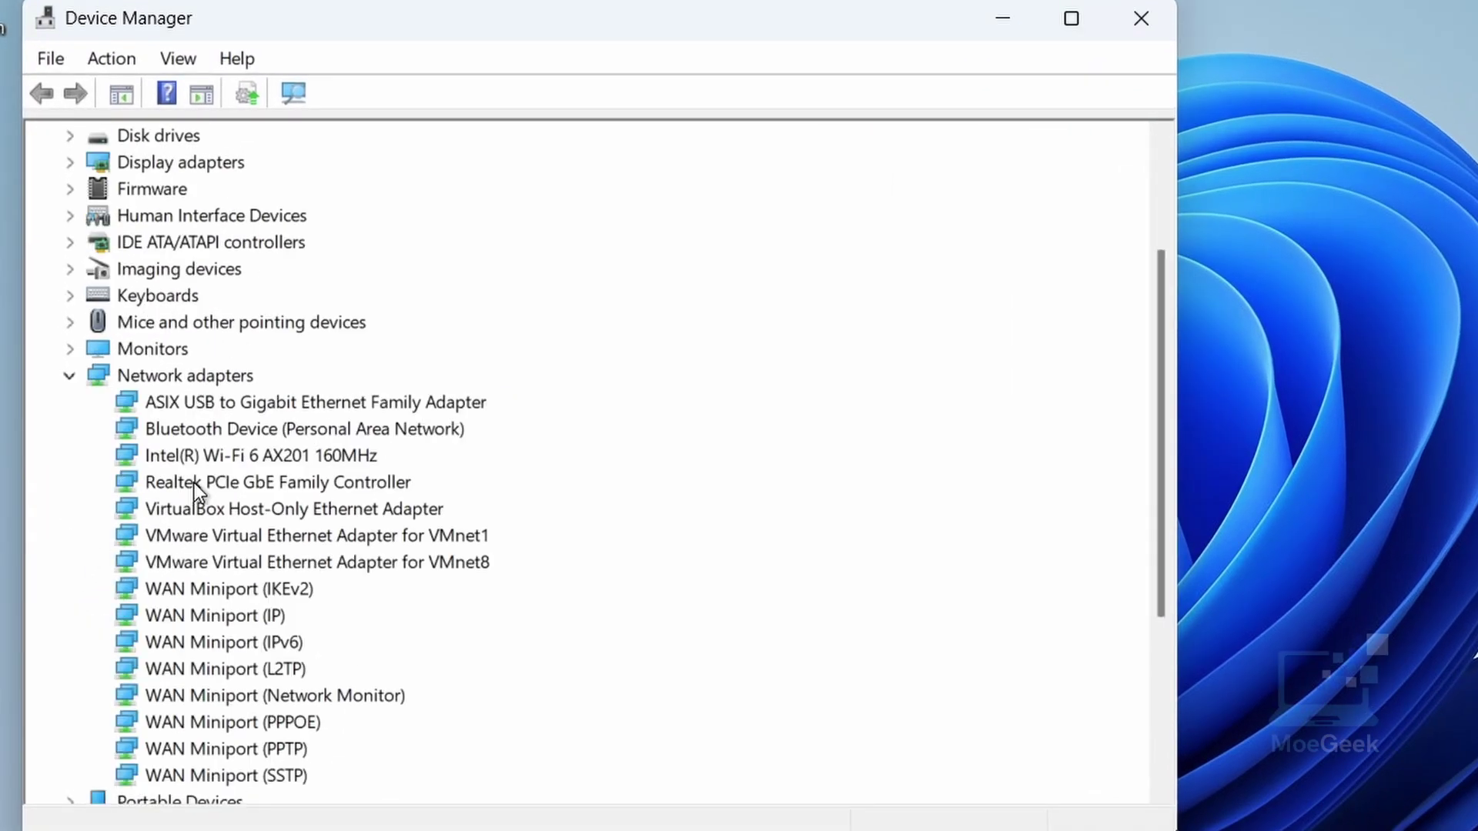
right_click(245, 454)
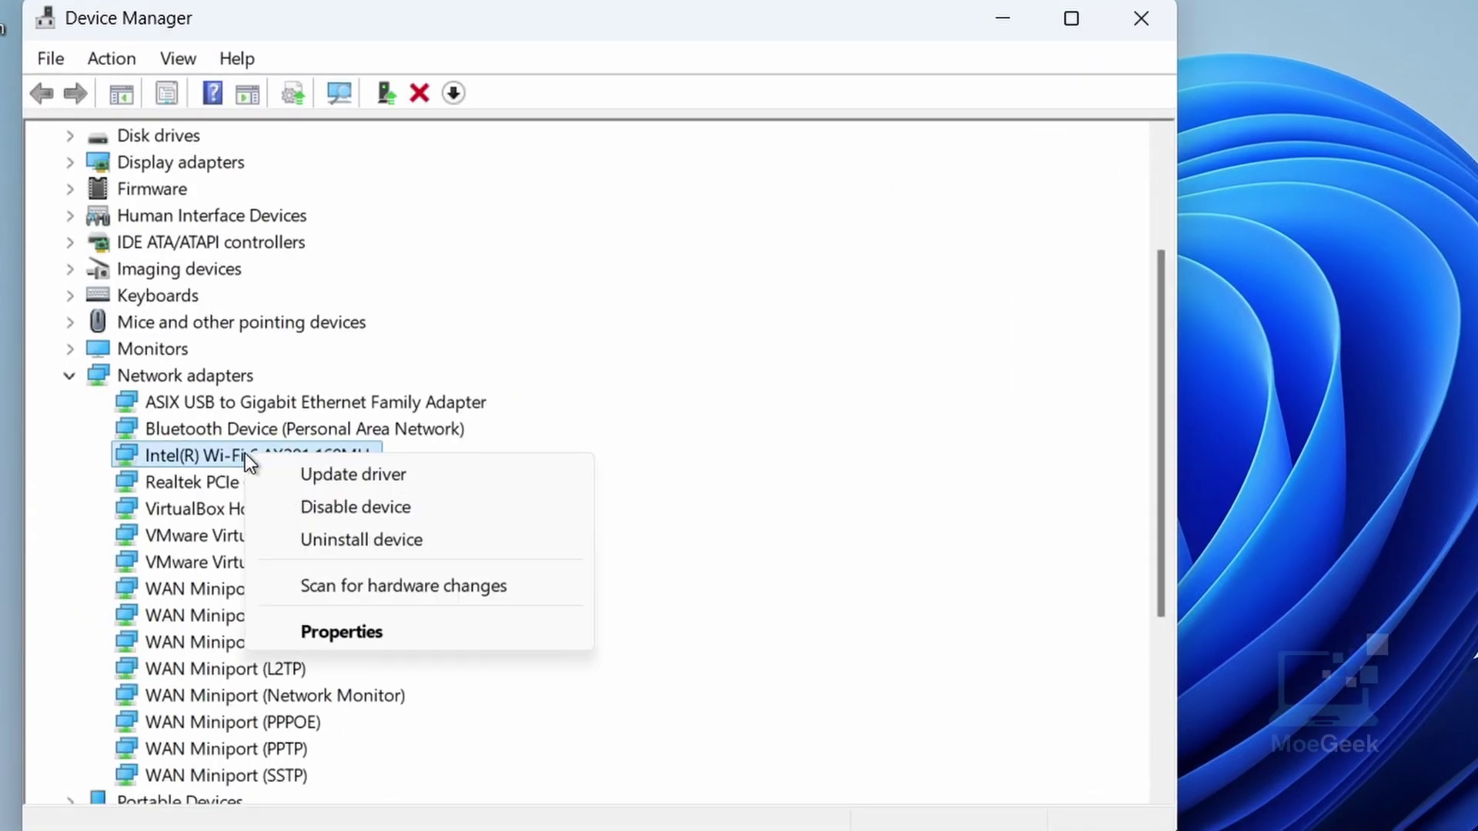
left_click(423, 479)
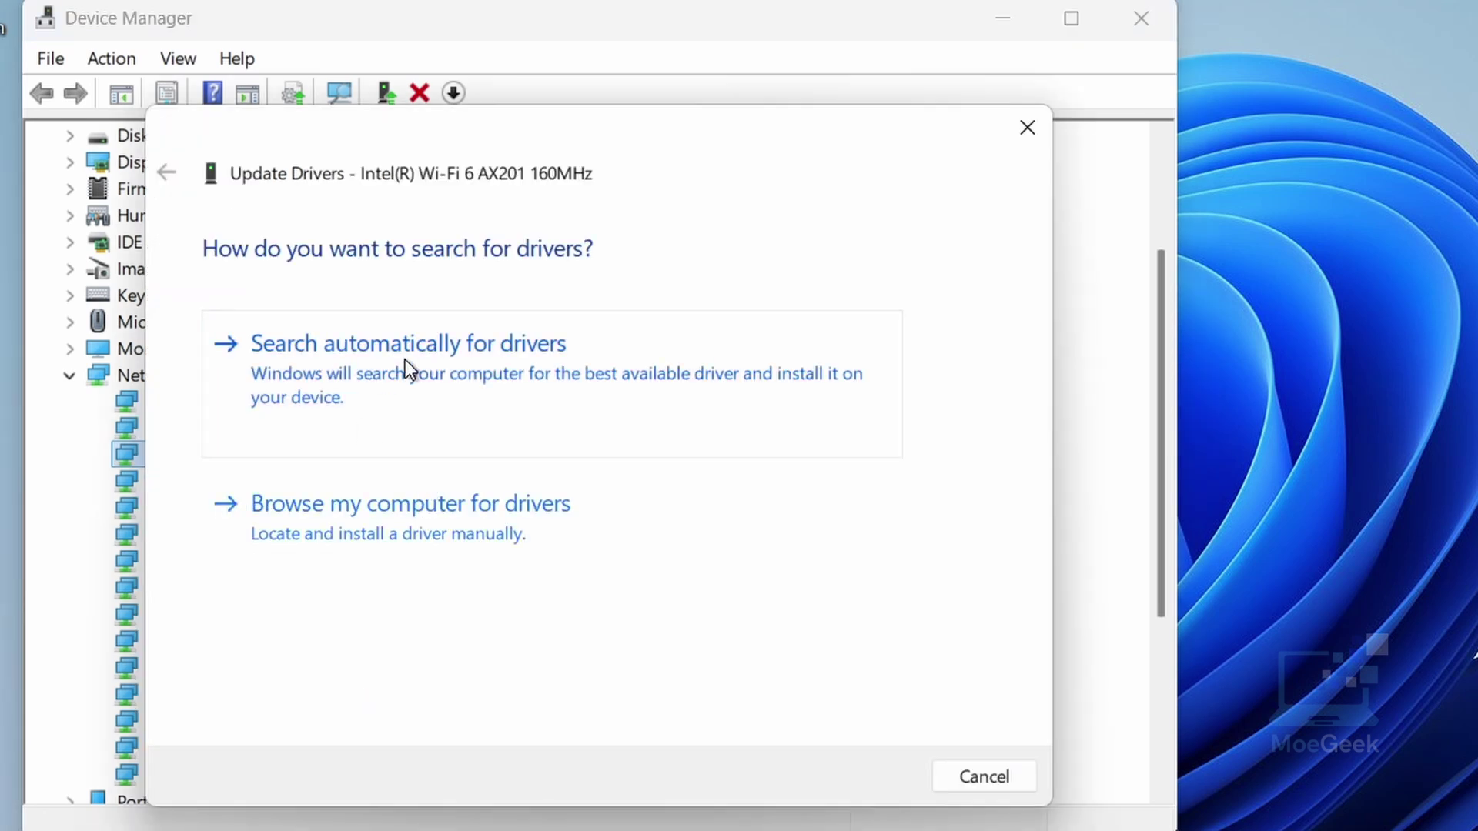
left_click(427, 373)
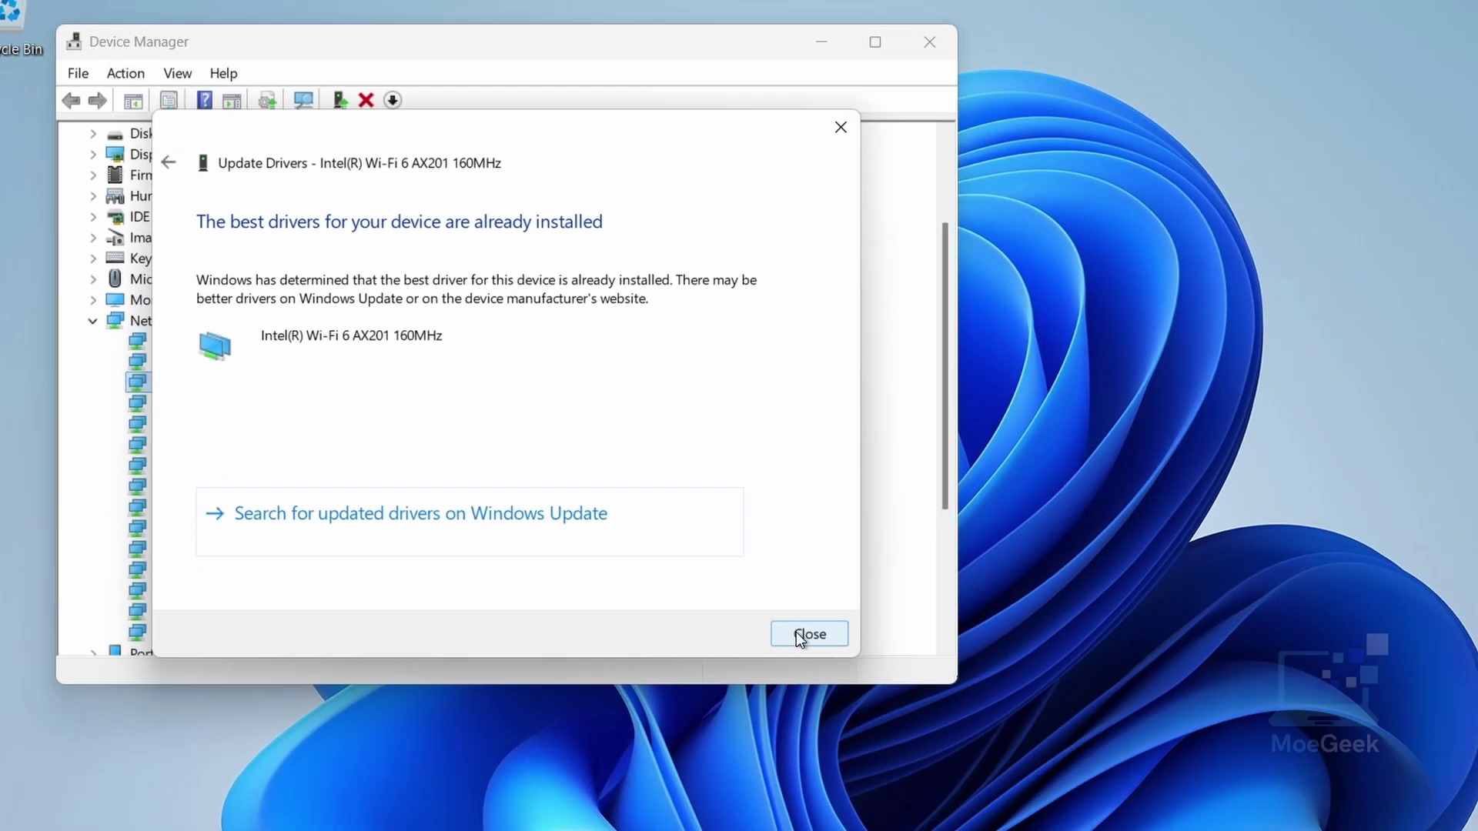
left_click(987, 776)
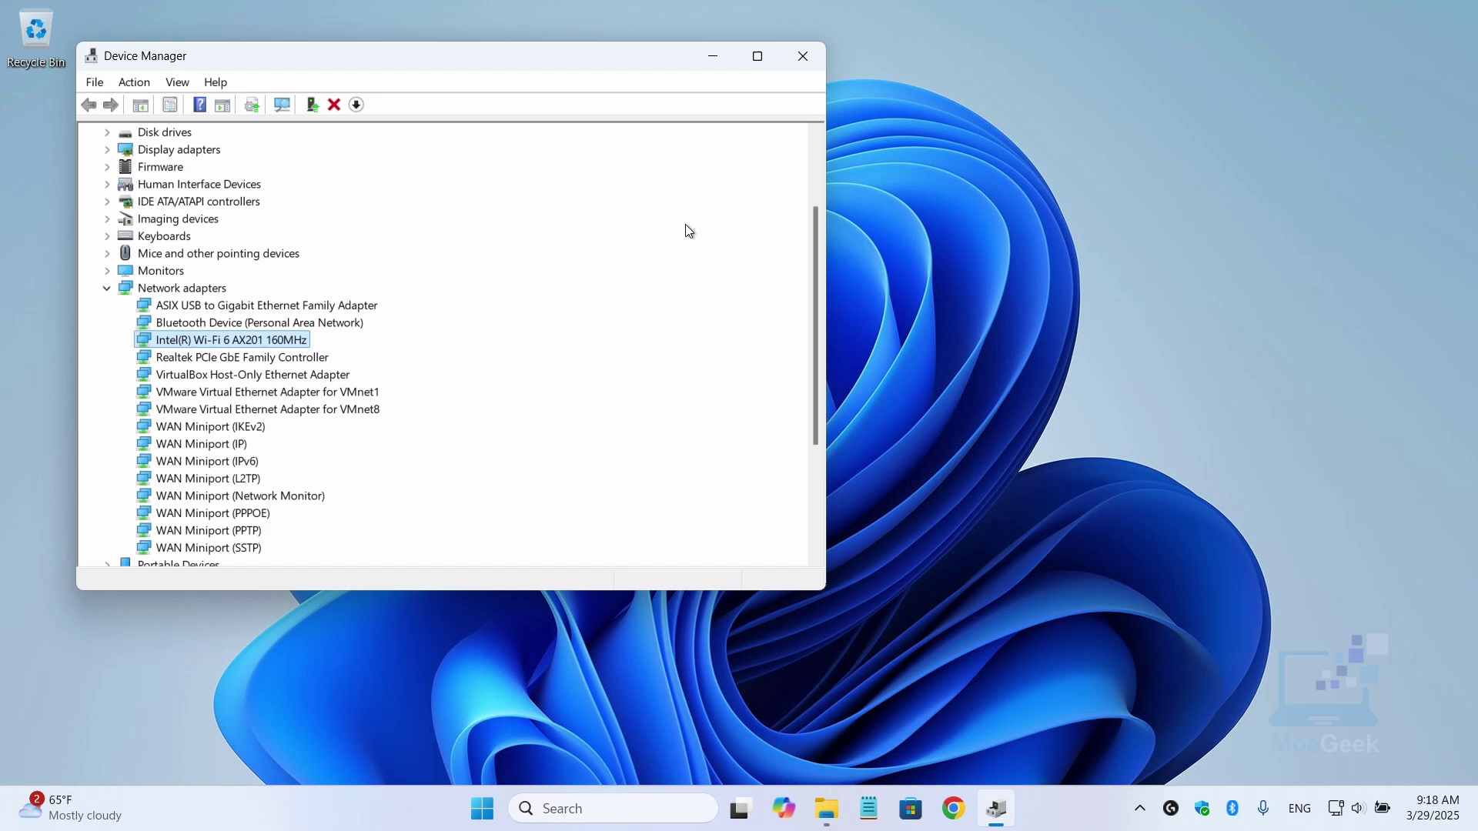
left_click(800, 57)
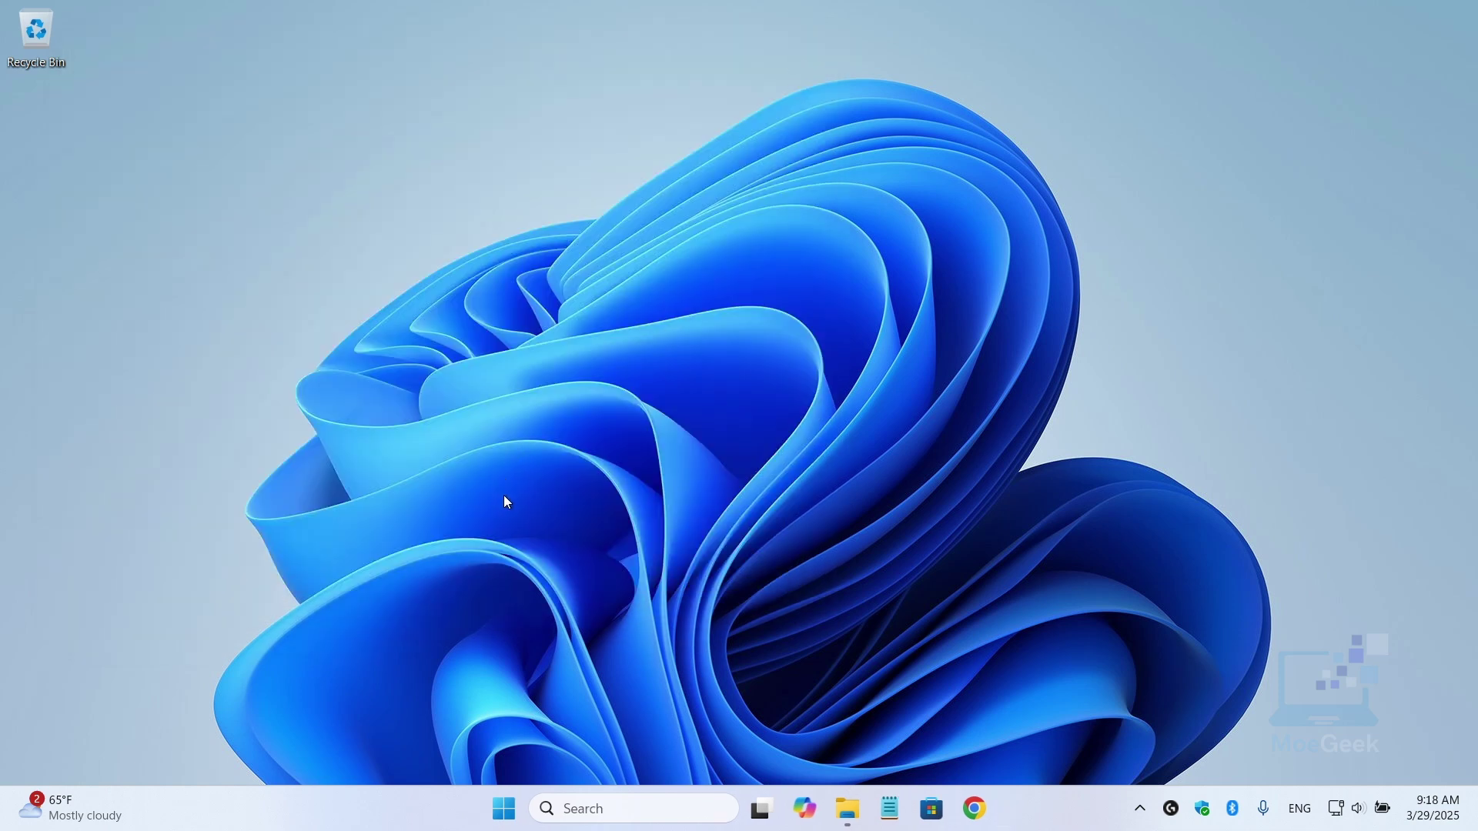
- Switch the Wi-Fi adapter's DNS server assignment to Manual in Network & internet settings
right_click(504, 808)
left_click(481, 608)
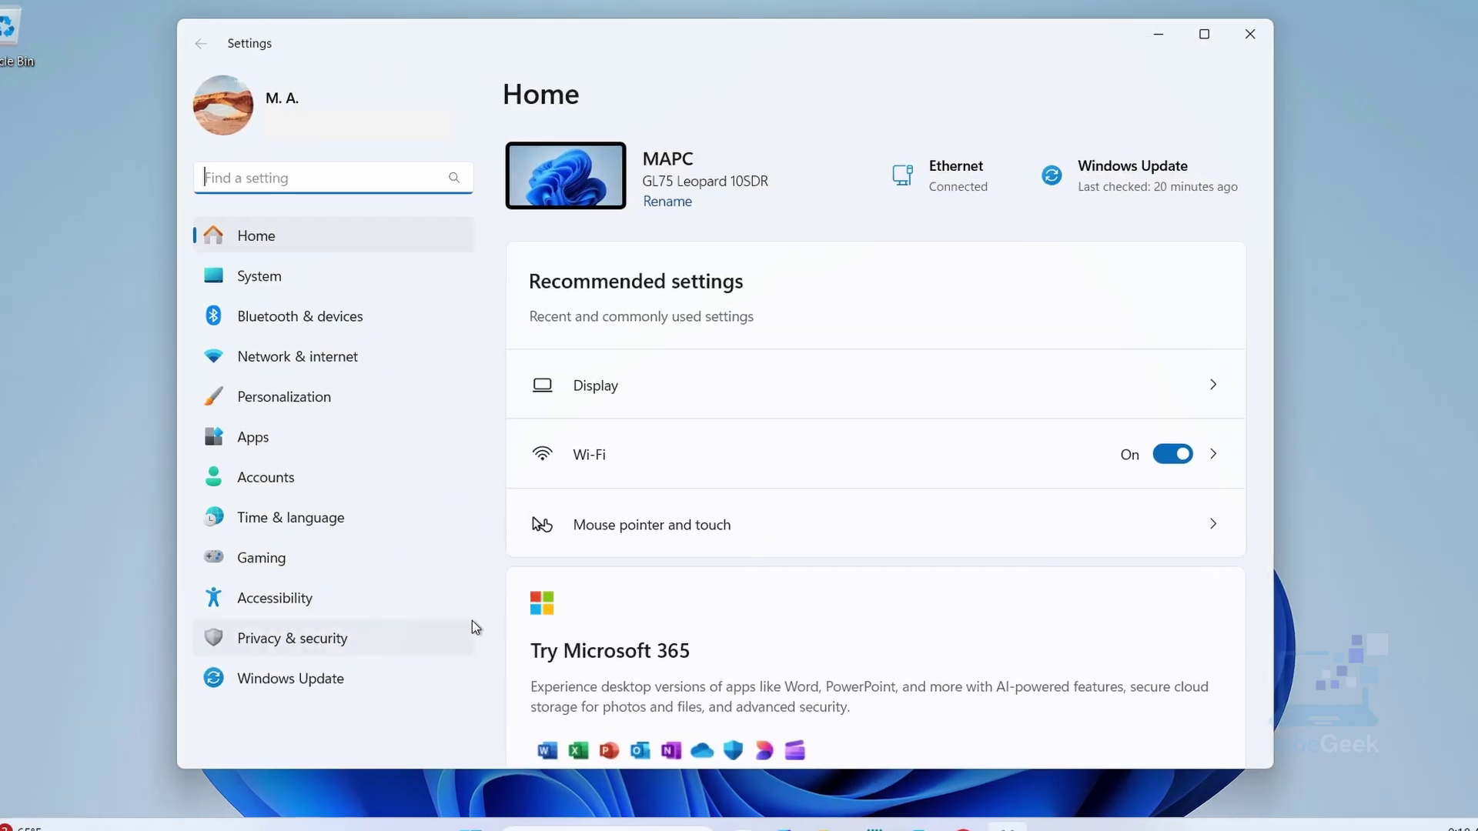
left_click(333, 356)
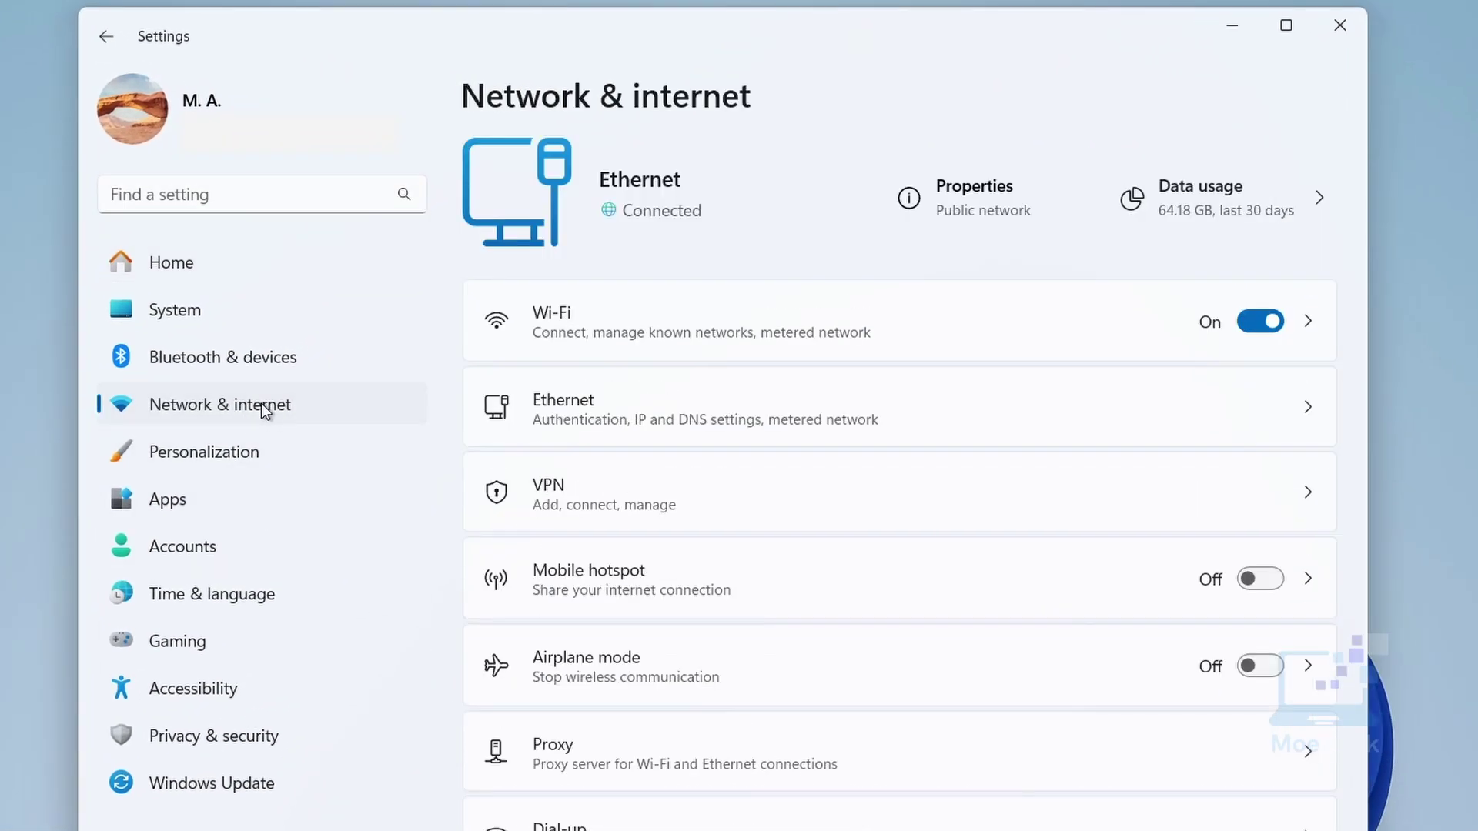
left_click(635, 338)
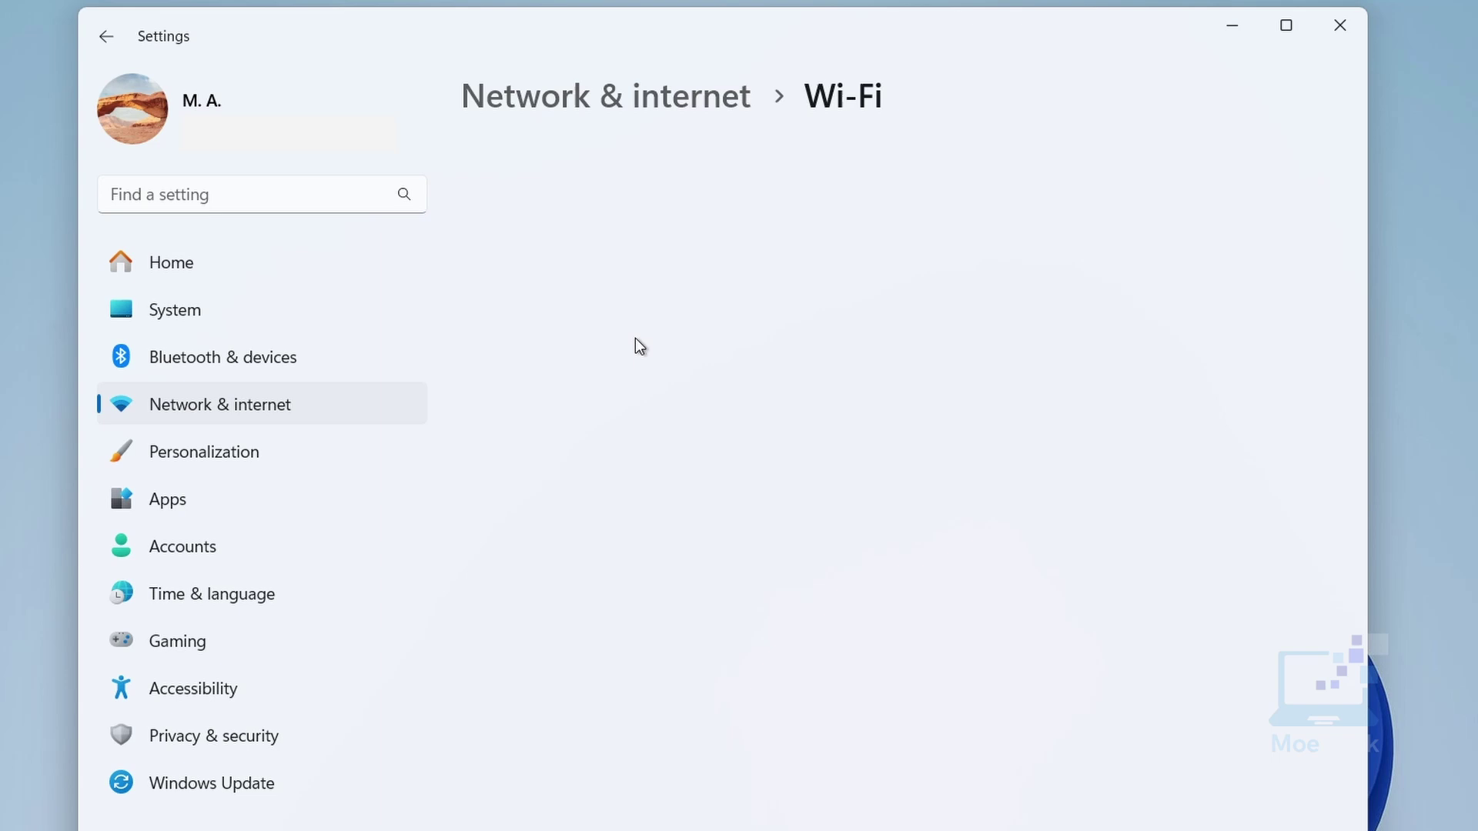
scroll(843, 553, "down", 1)
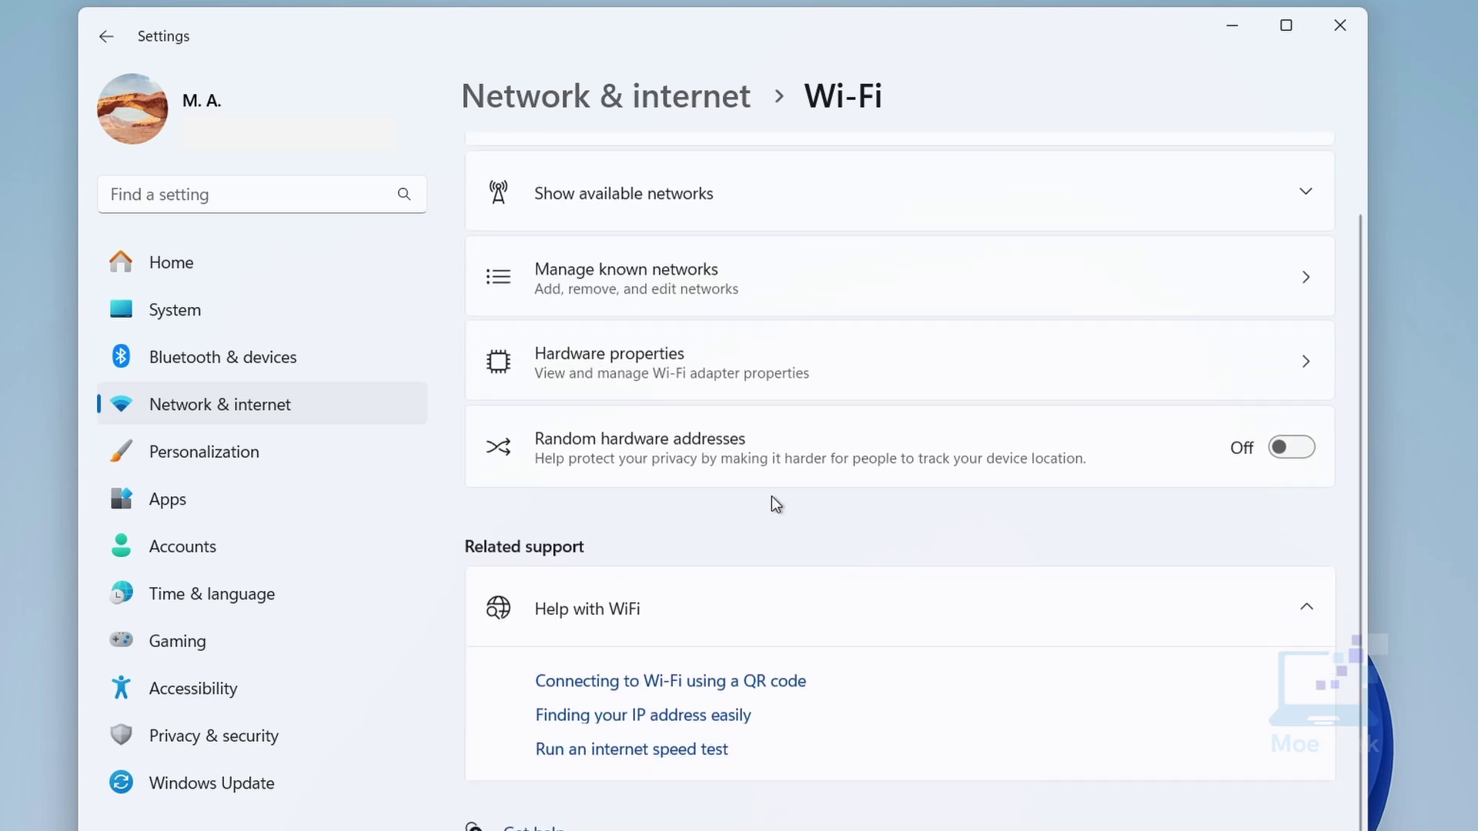
left_click(713, 367)
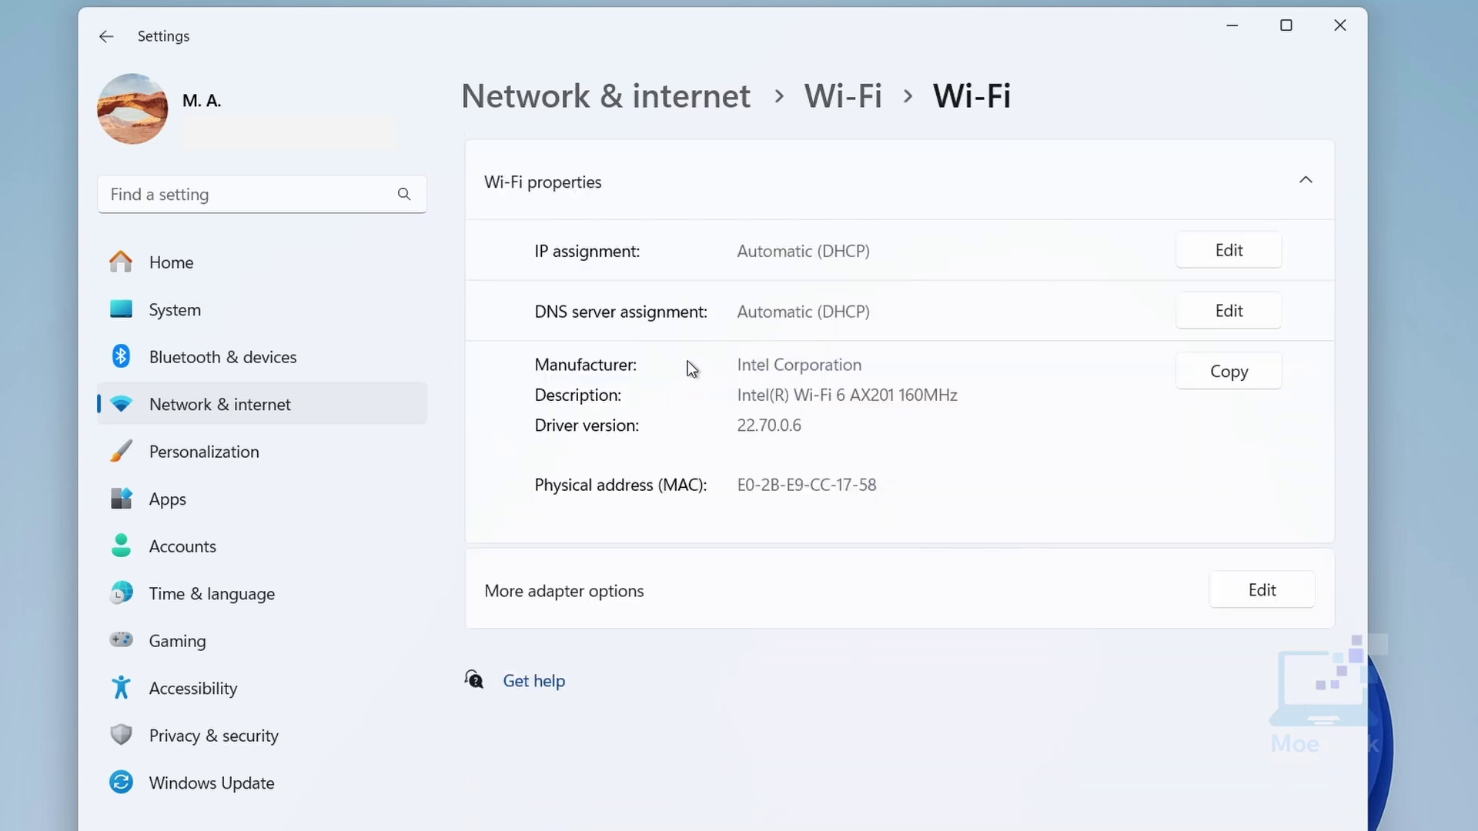
left_click(1221, 319)
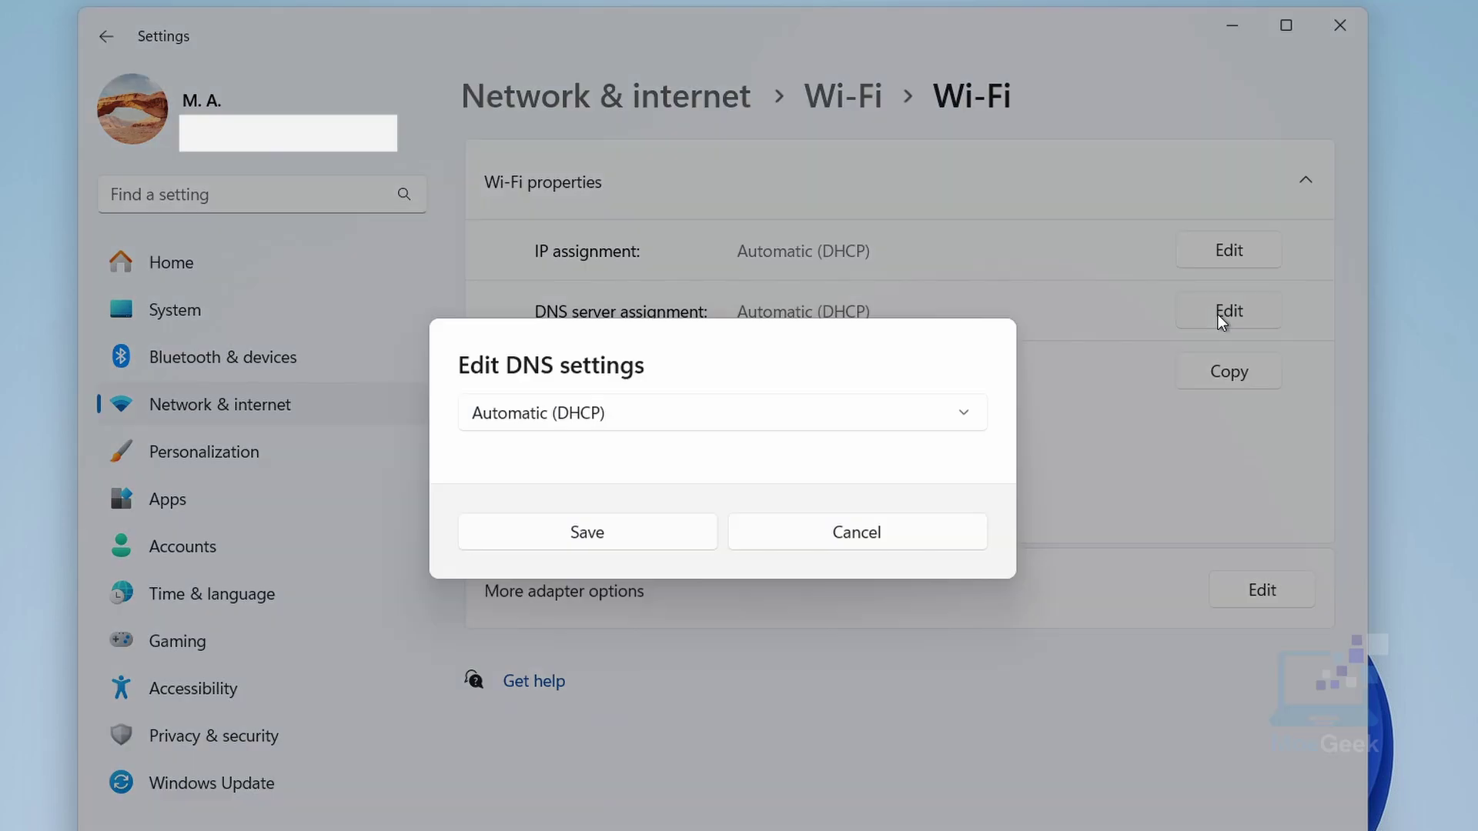
left_click(948, 414)
left_click(750, 460)
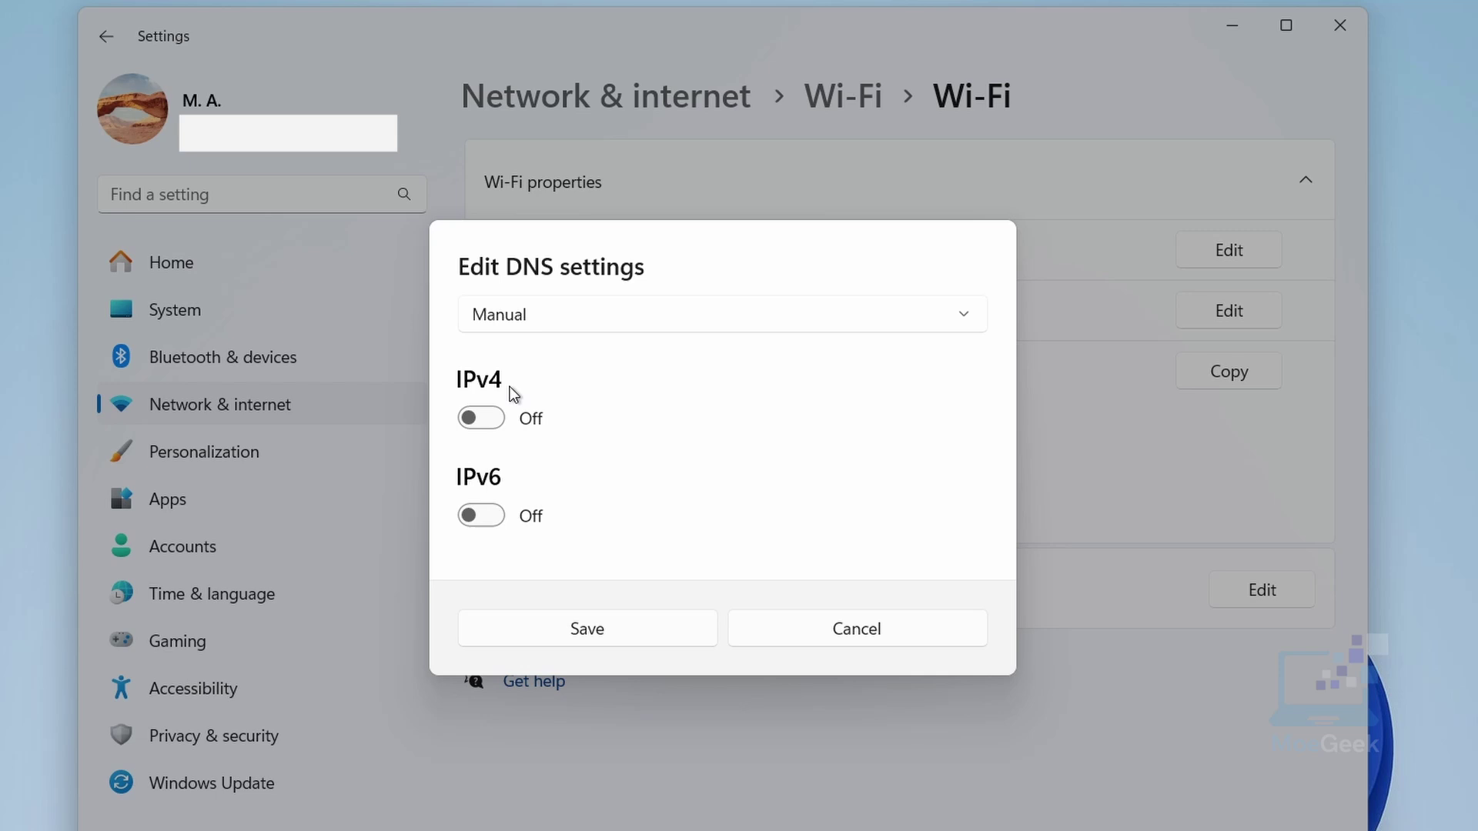
- Enter IPv4 DNS 8.8.8.8 and 8.8.4.4, then turn IPv6 on and IPv4 off
left_click(477, 419)
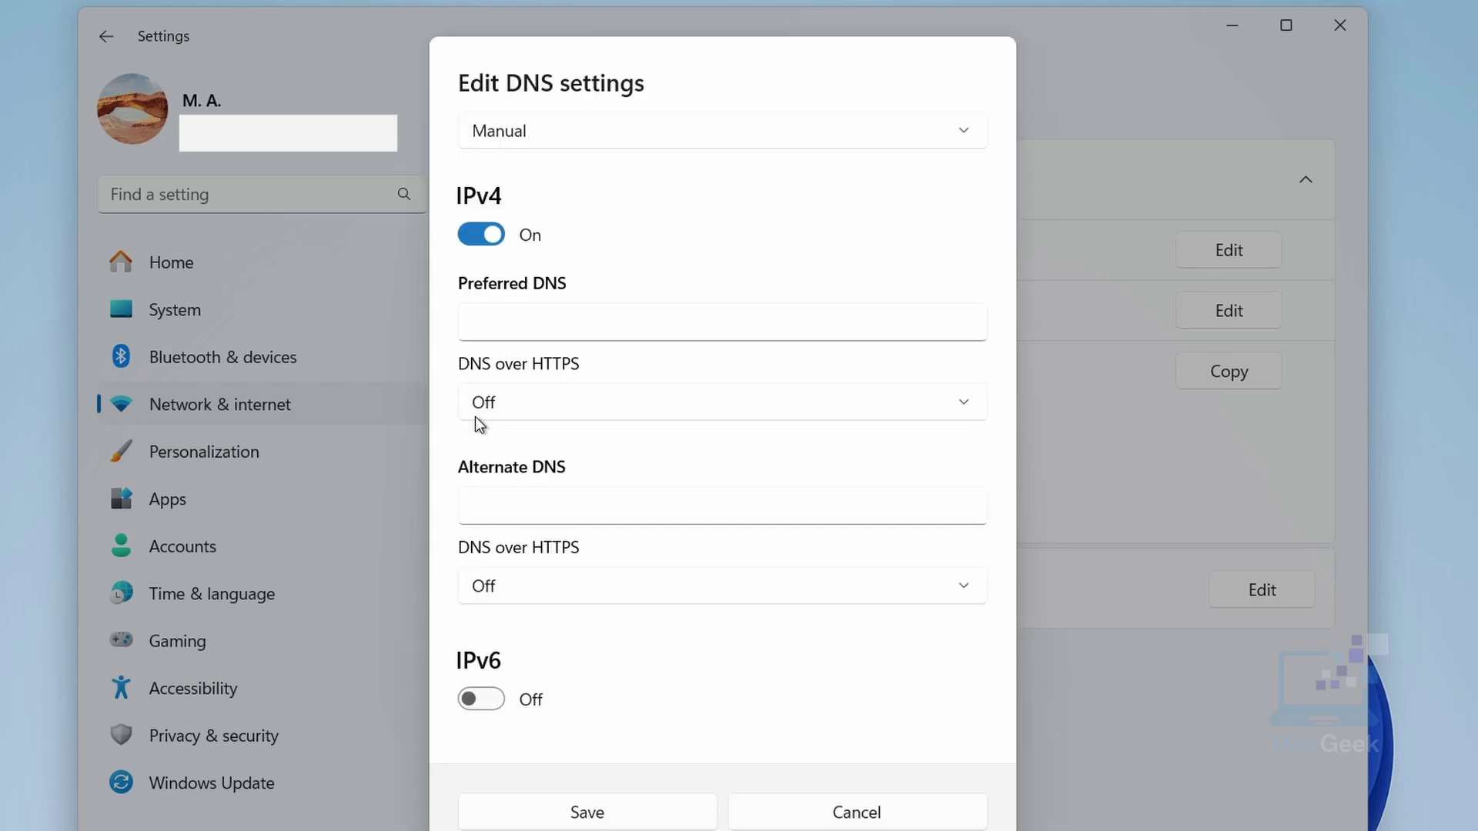
left_click(597, 330)
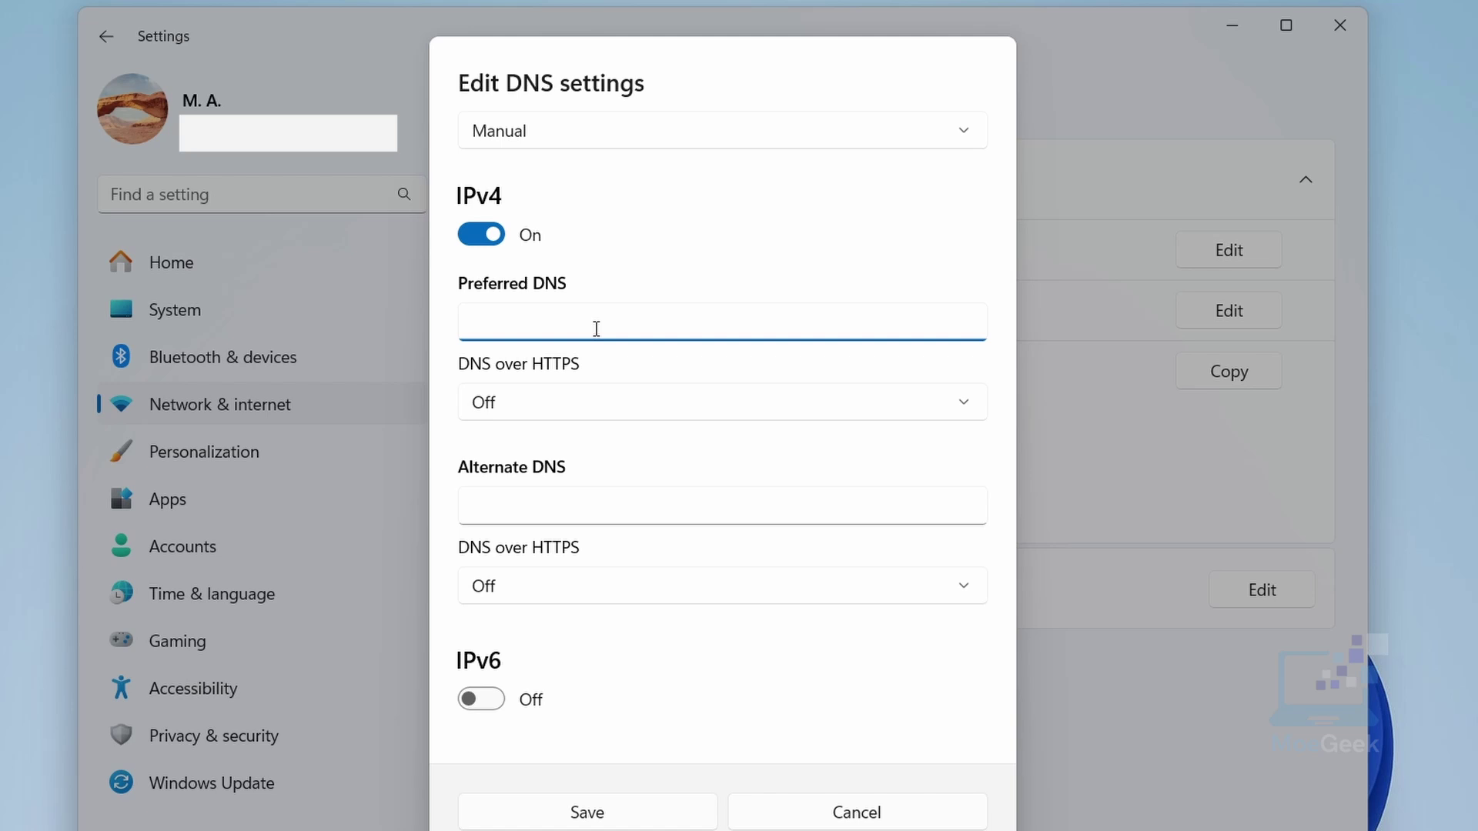
type("8.8.8.8")
left_click(513, 496)
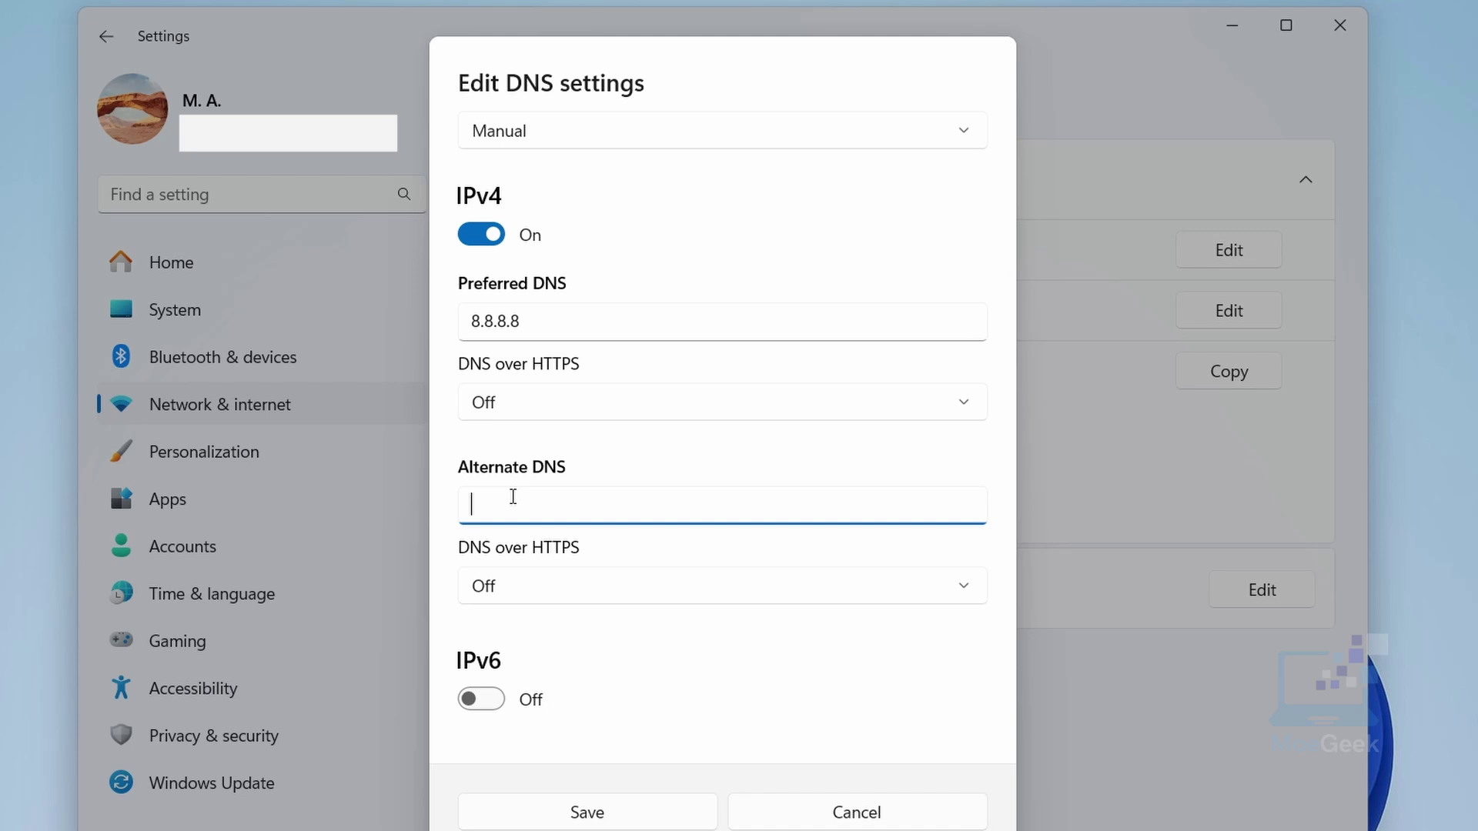
type("8.8.4.4")
left_click(481, 699)
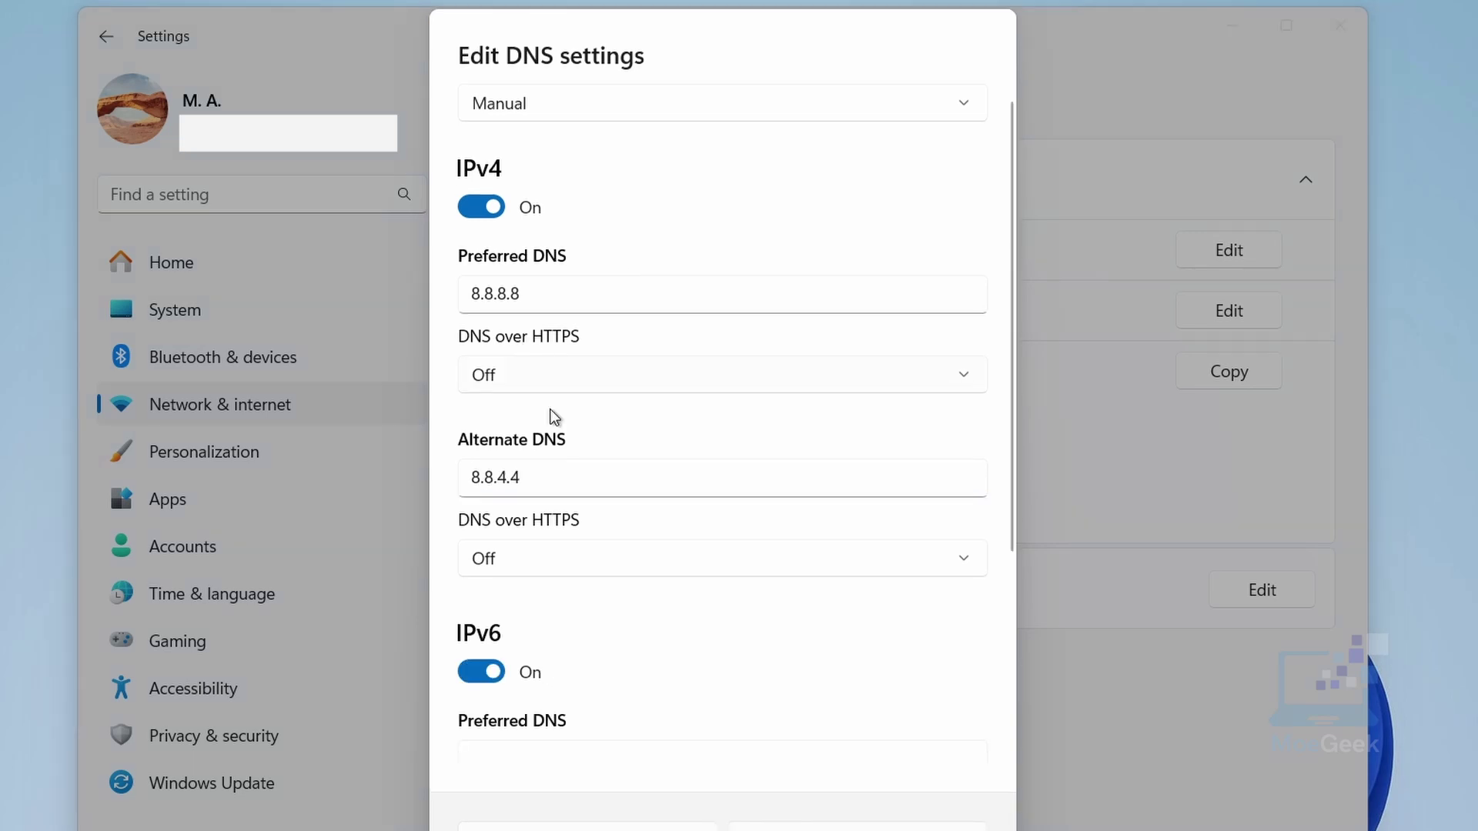
left_click(482, 207)
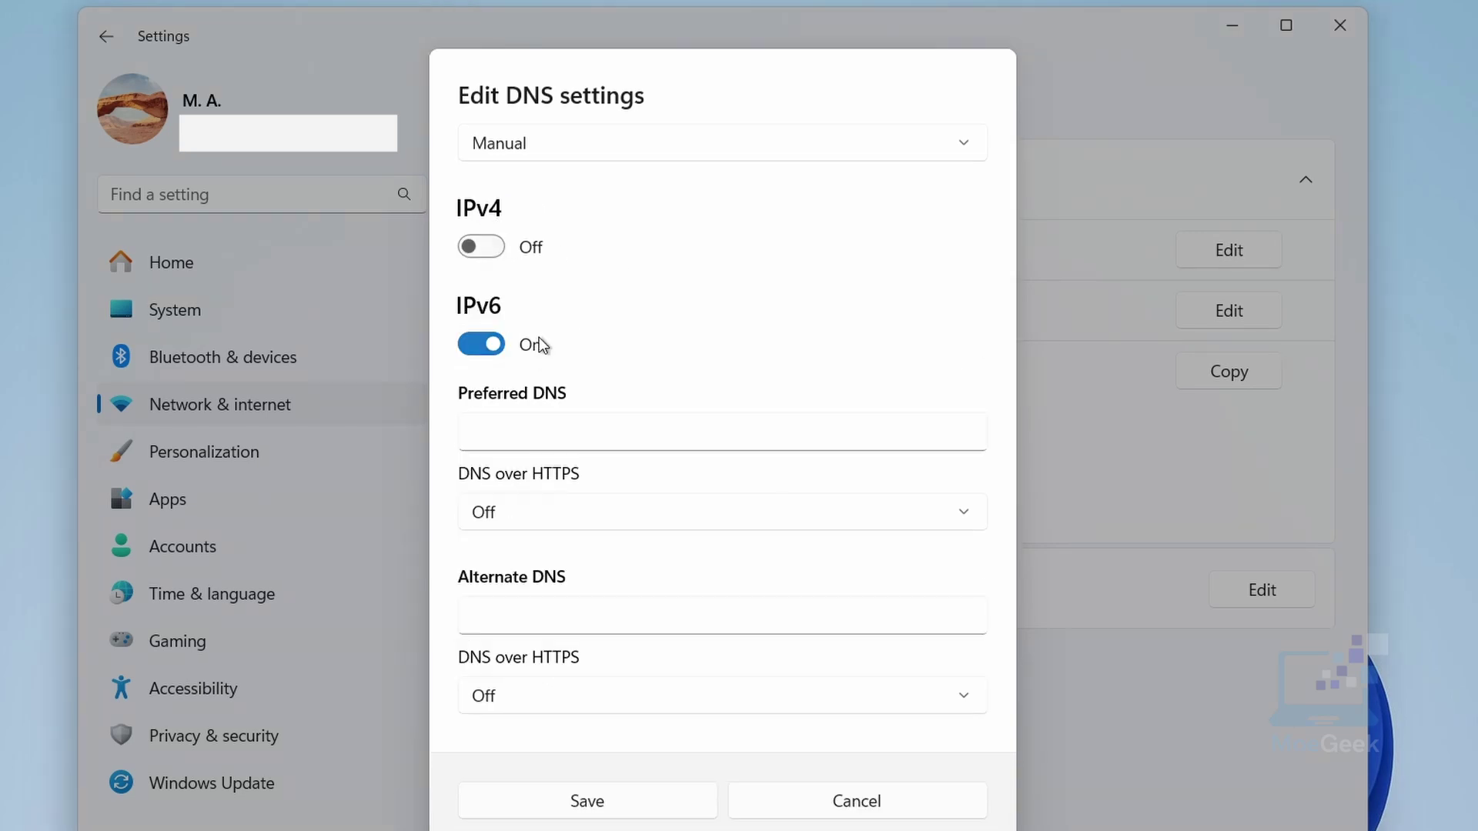
- Enter IPv6 DNS 2001:4860:4860::8888 and 2001:4860:4860::8844 with DNS over HTTPS off, then close Settings
left_click(495, 436)
type("200")
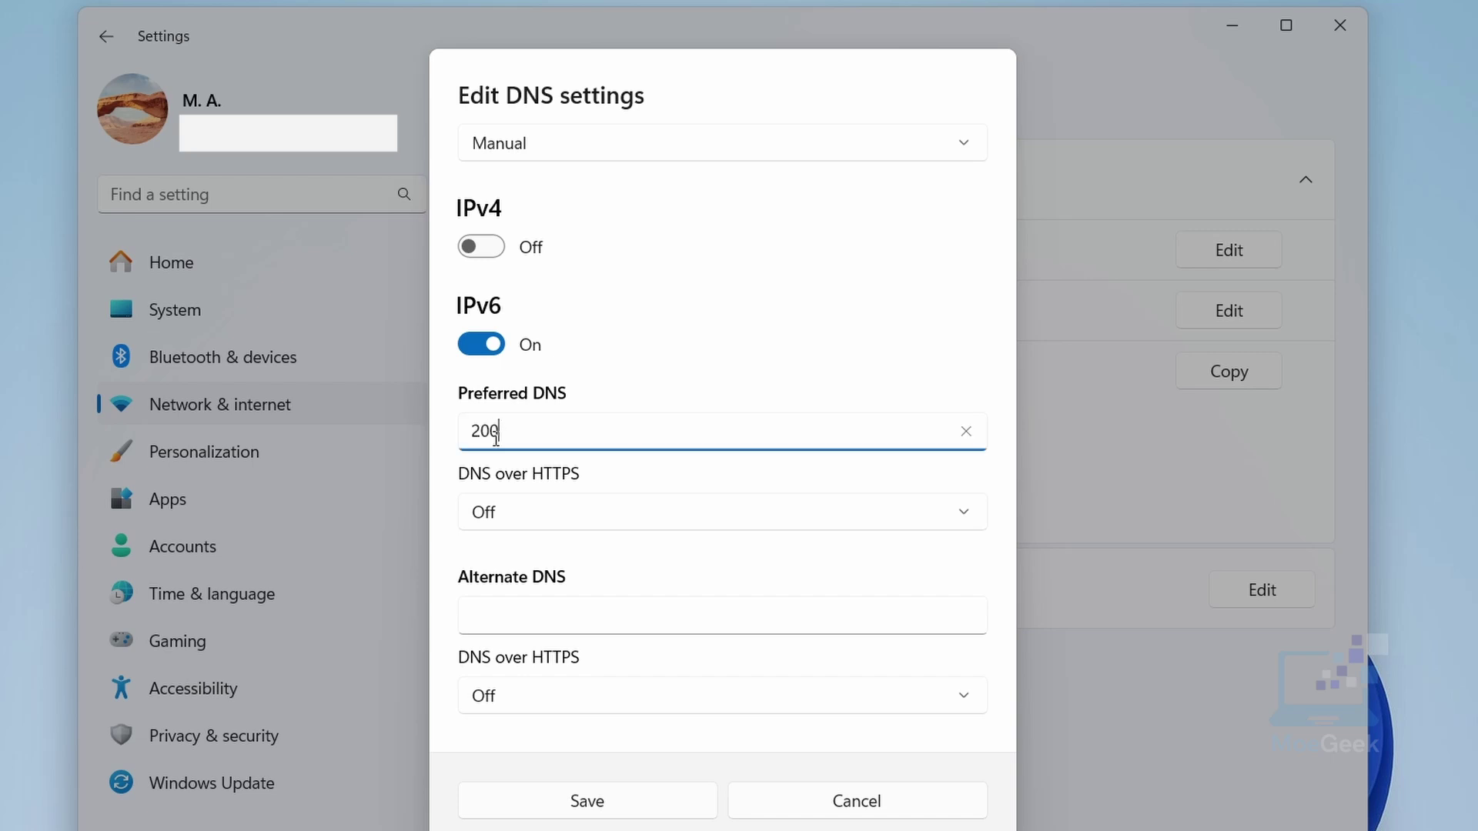
type("1:4860:4860::8888")
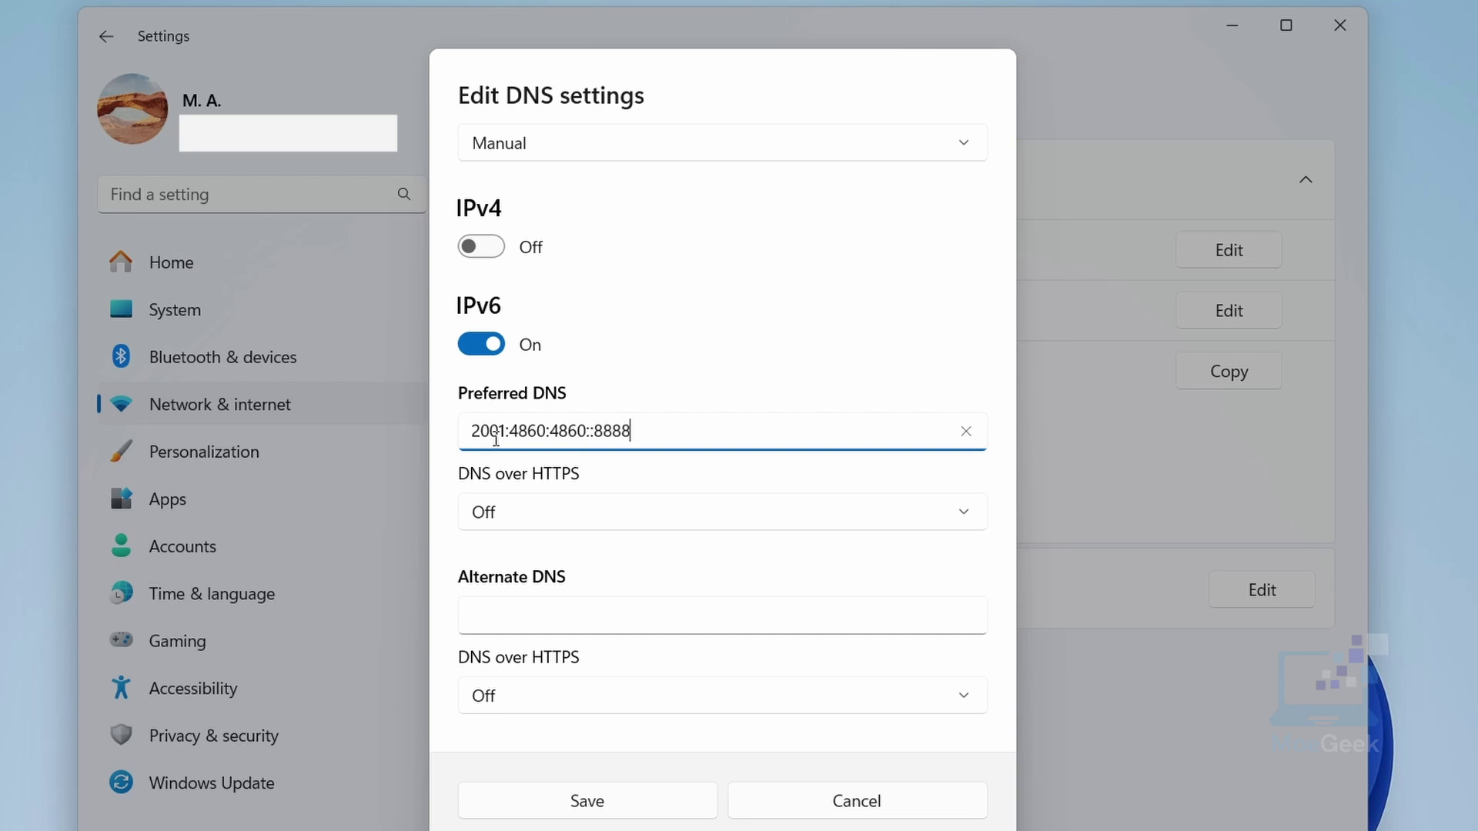
left_click(551, 613)
type("200")
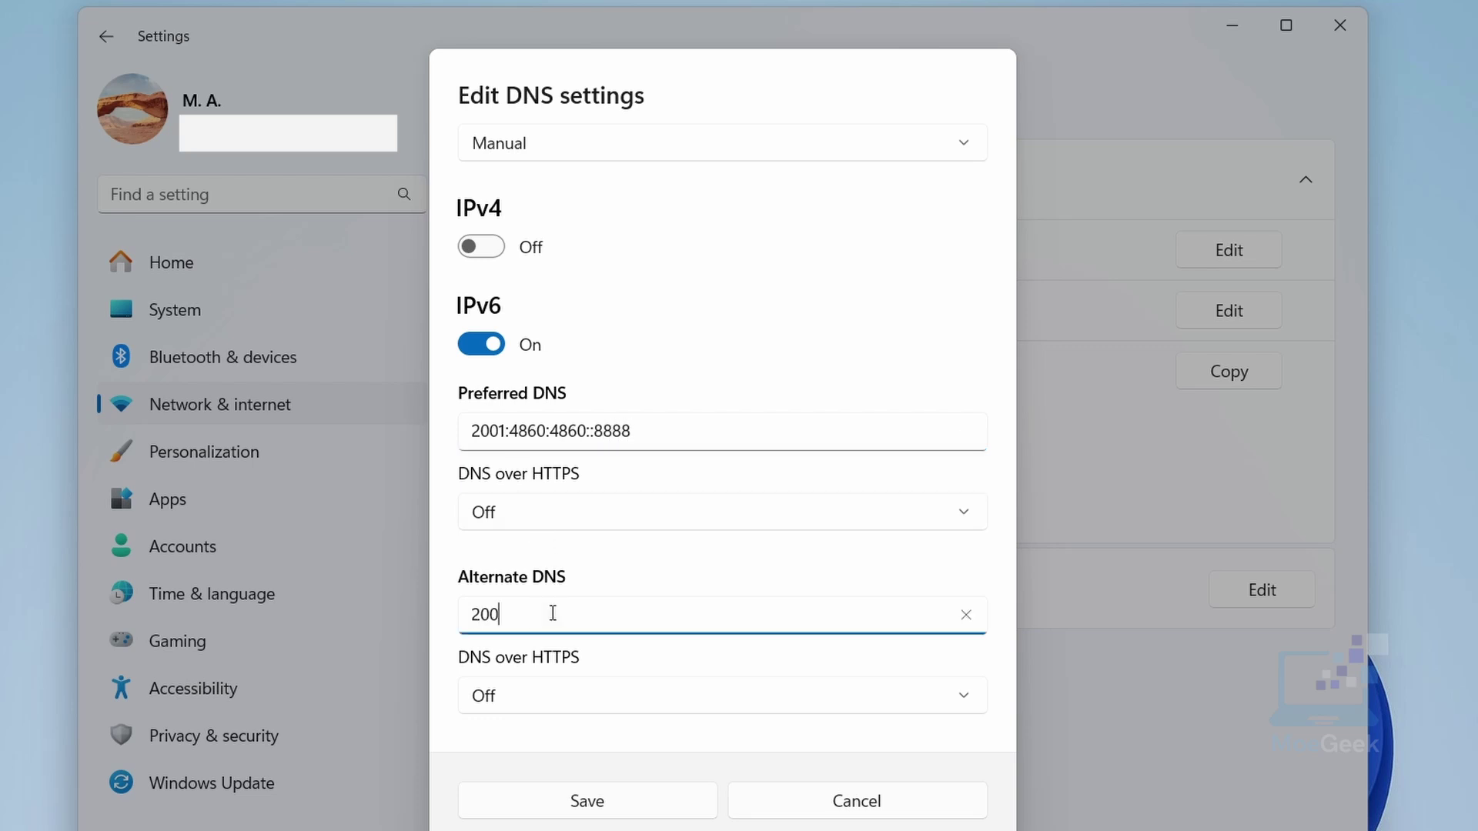
type("1:4860:4860::8844")
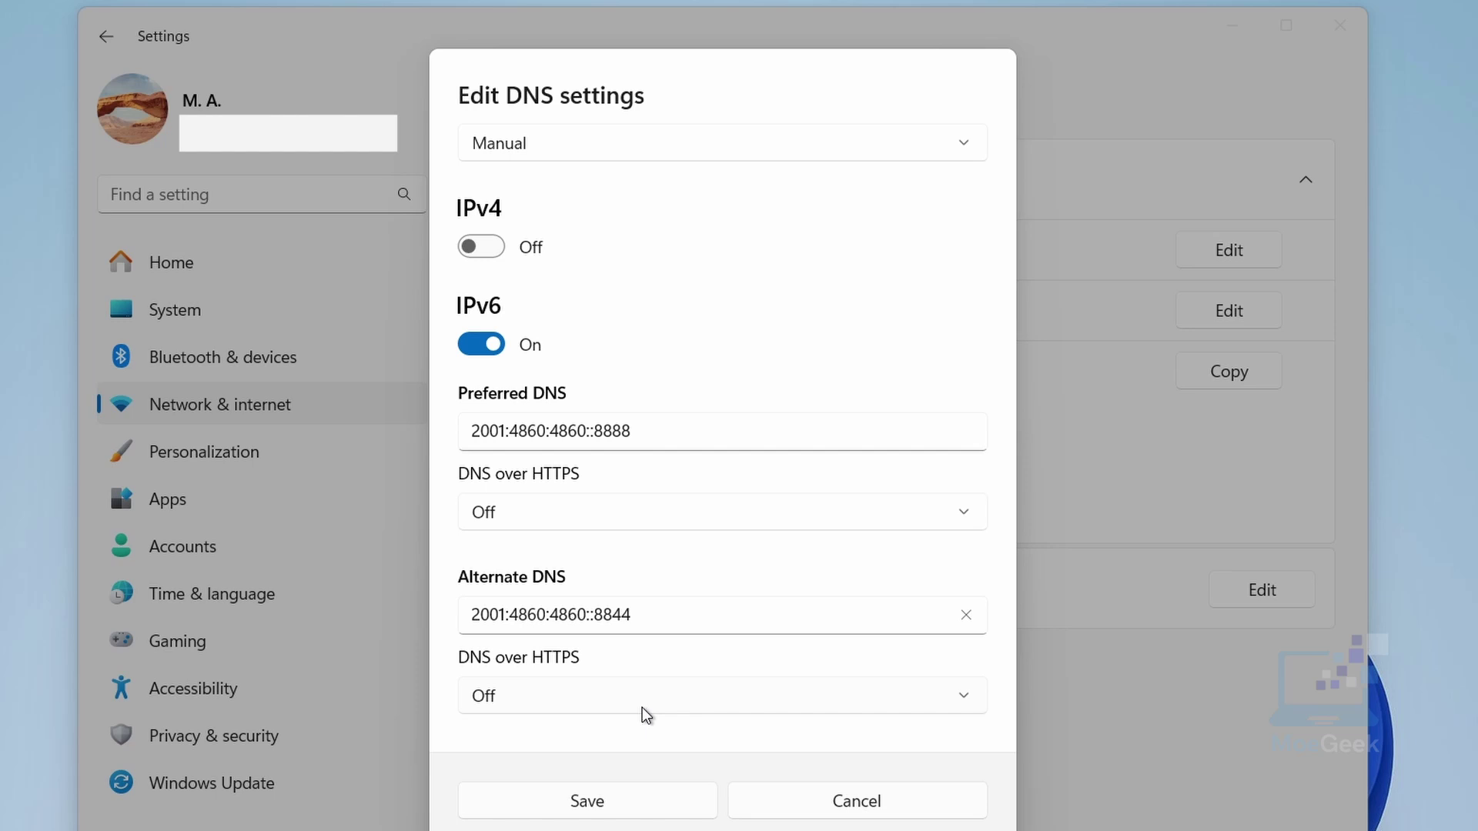
left_click(740, 703)
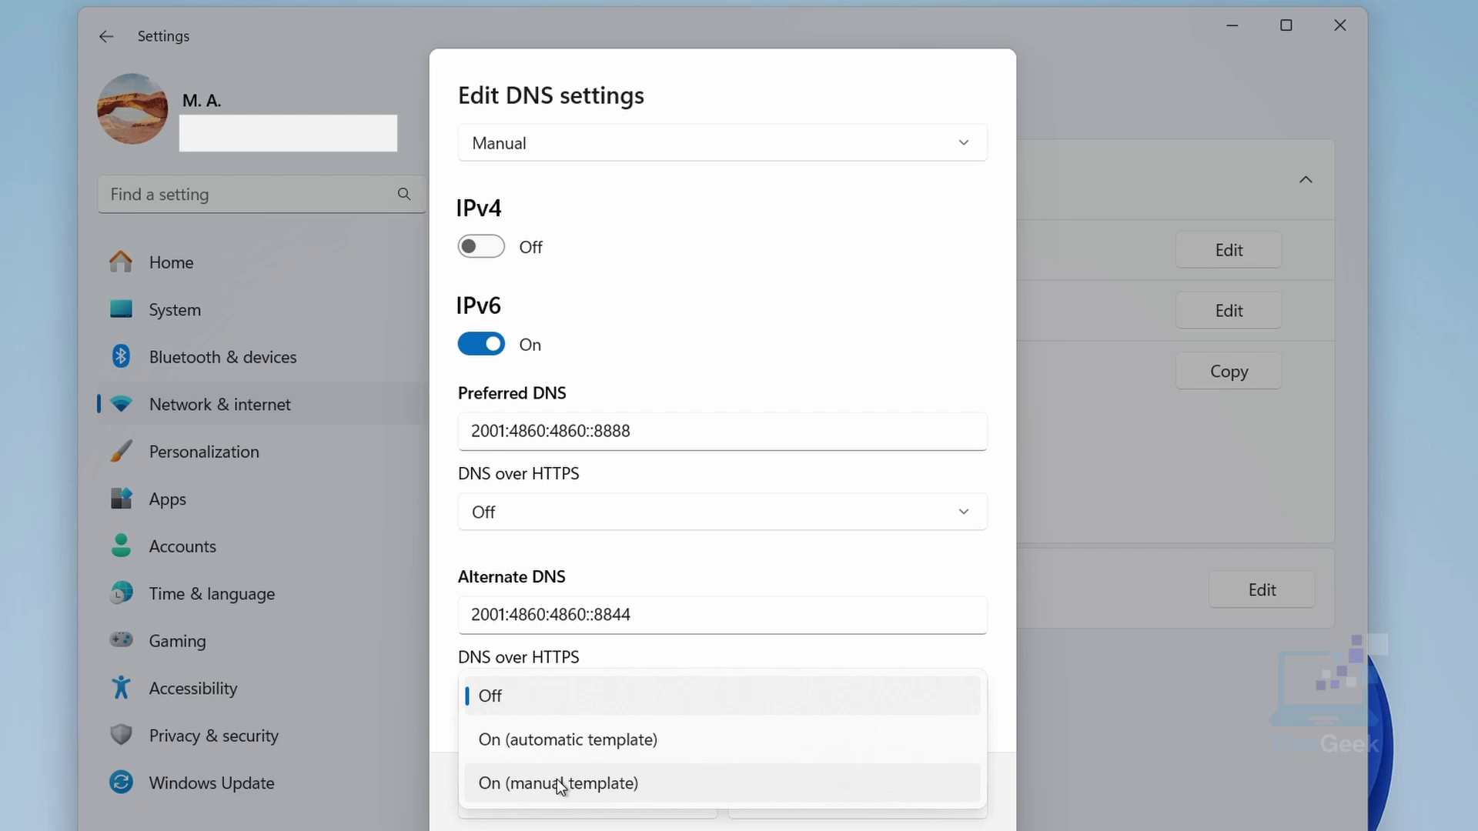
left_click(571, 698)
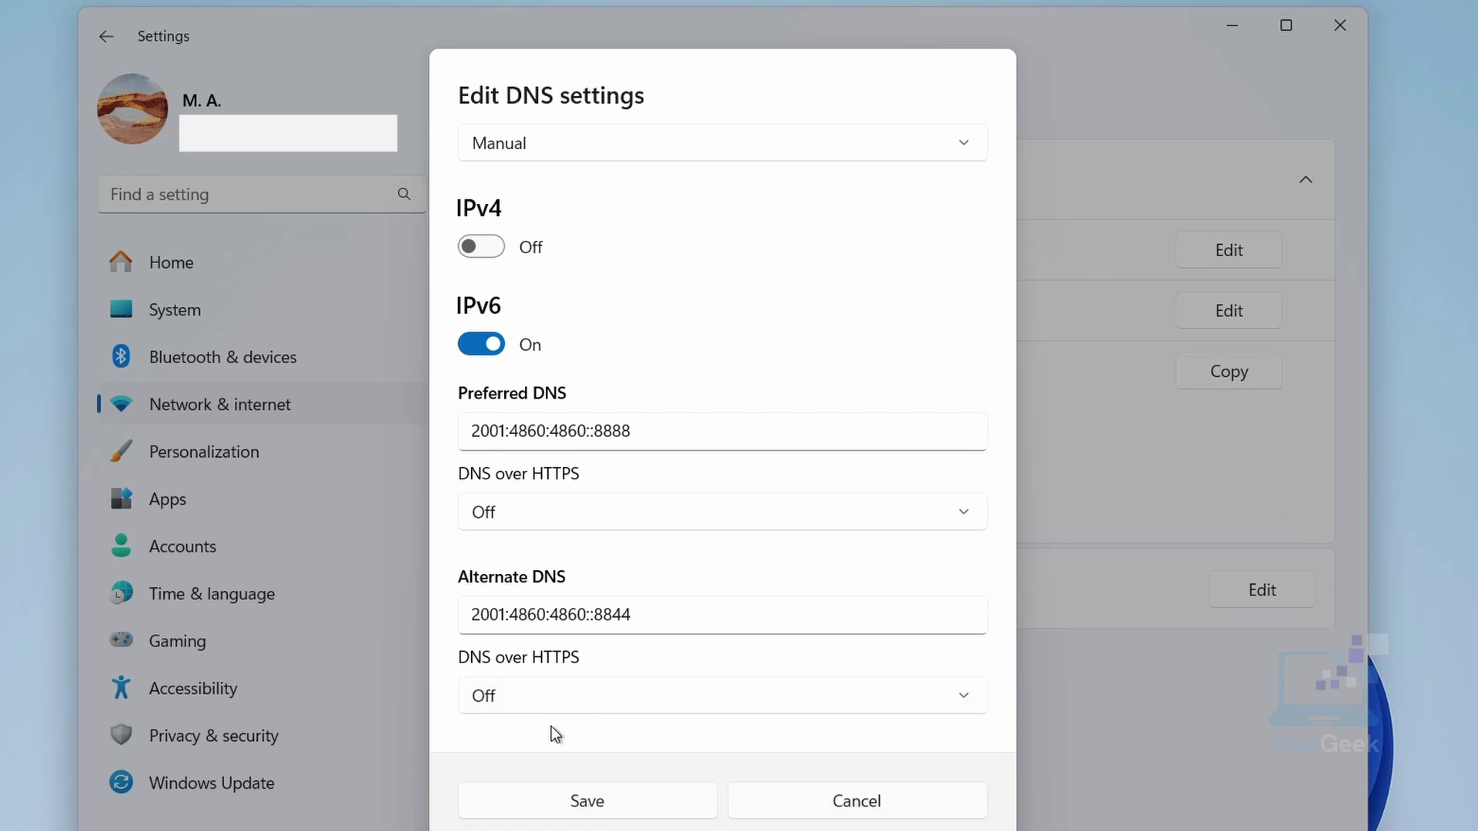
key("Escape")
left_click(1340, 25)
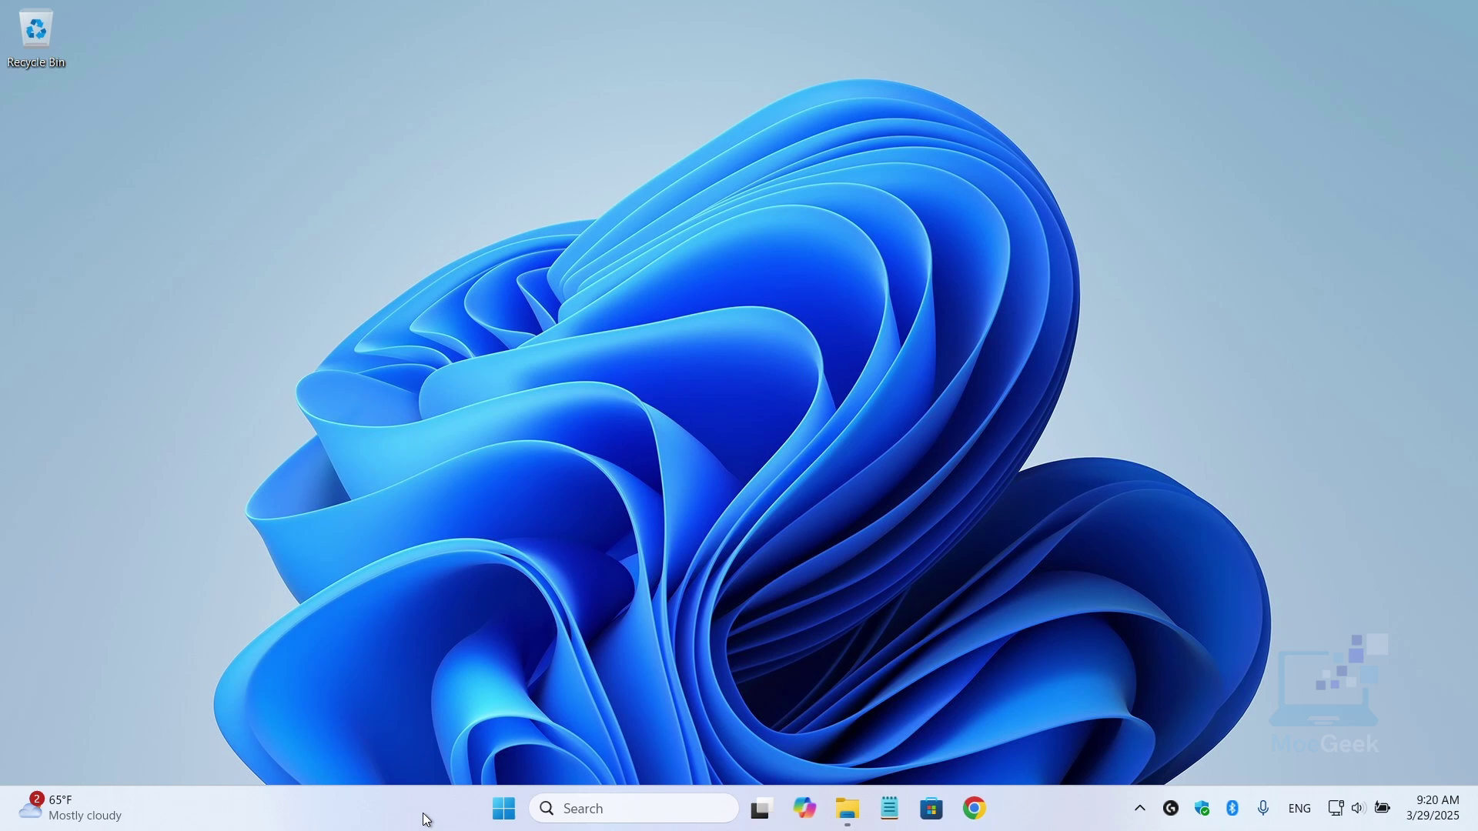
- Open Task Manager's Startup apps list sorted by status with enabled apps first
right_click(427, 820)
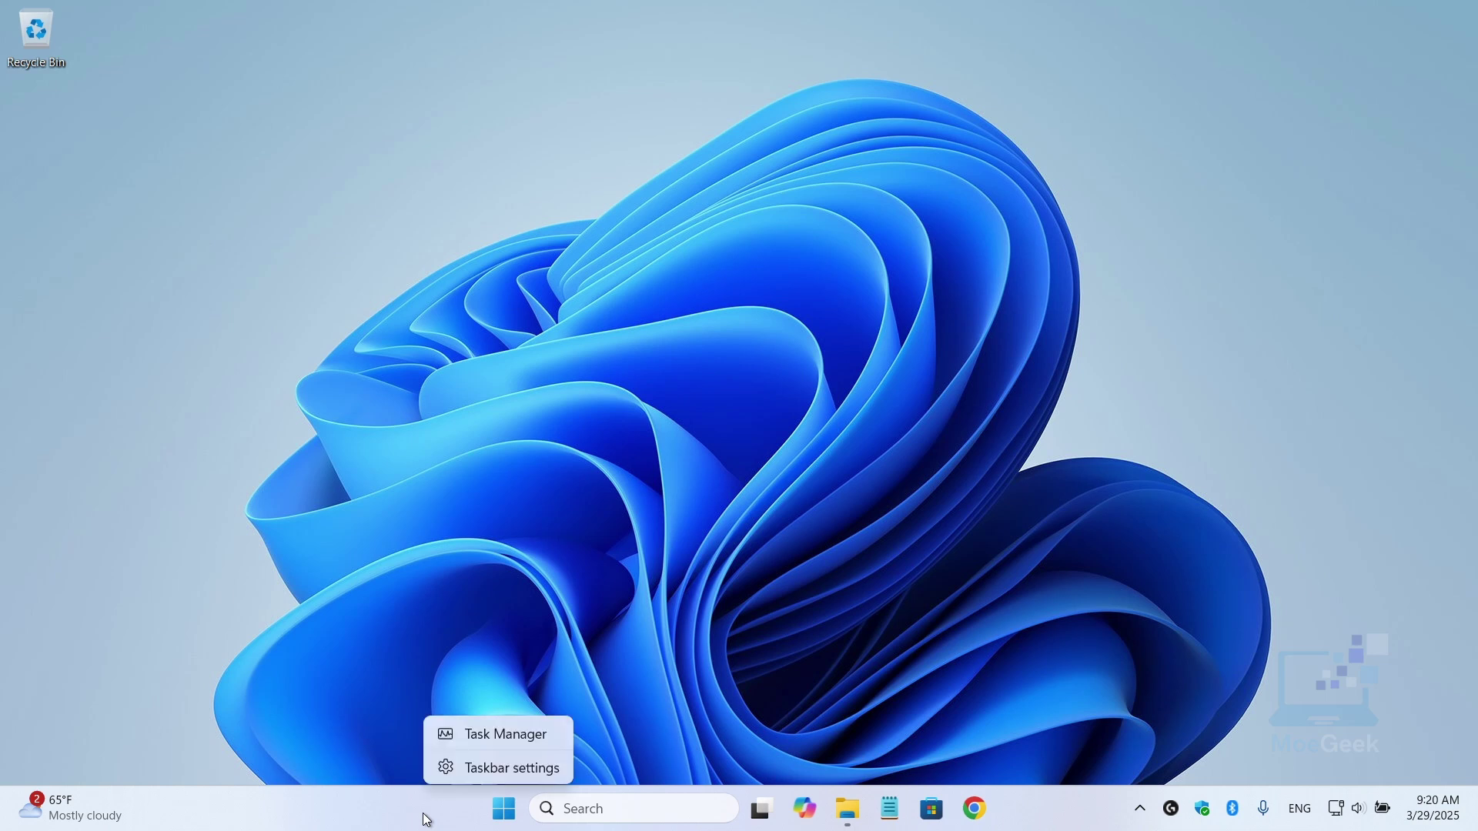
left_click(514, 733)
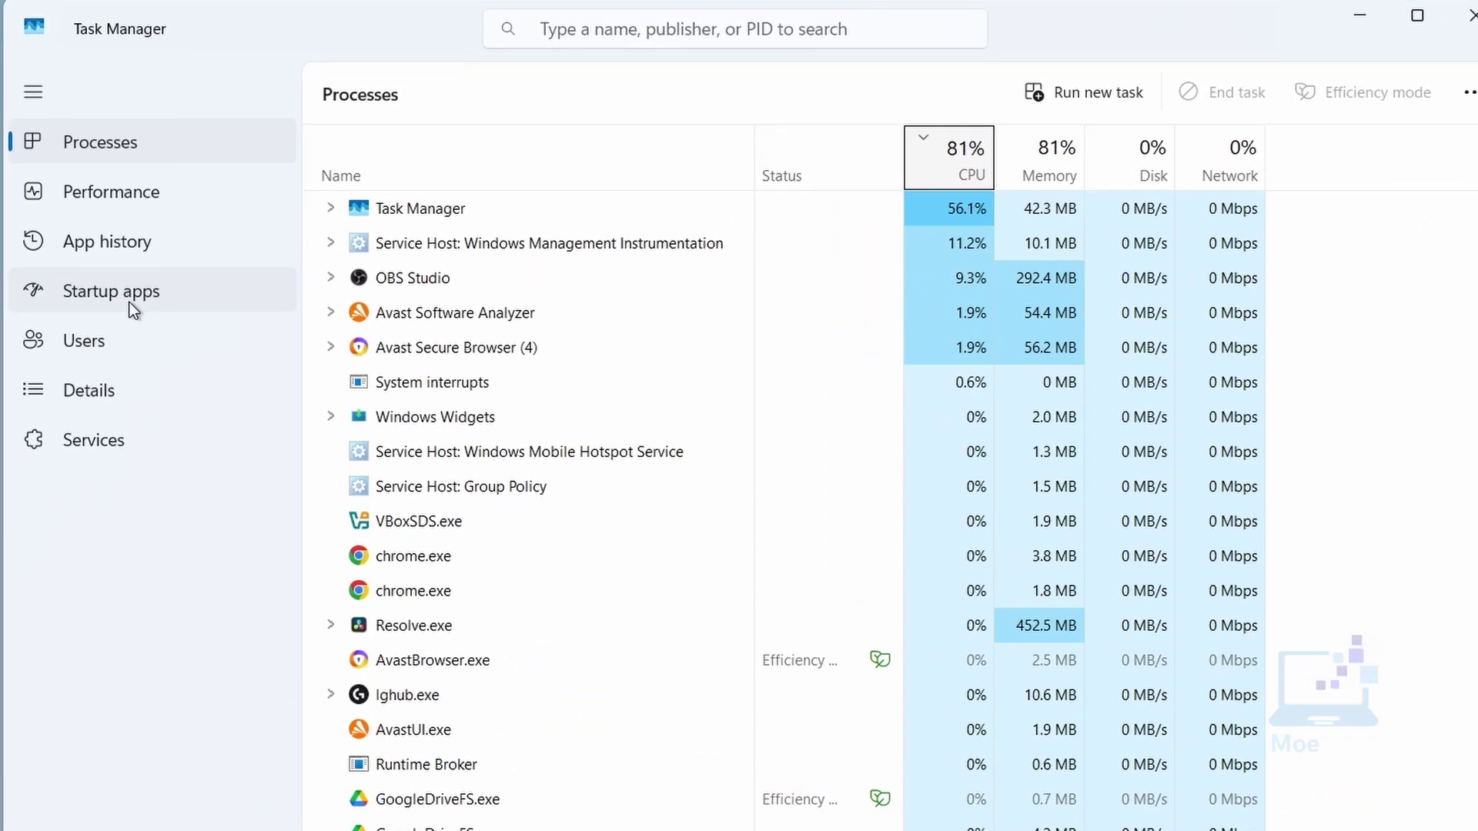
left_click(134, 308)
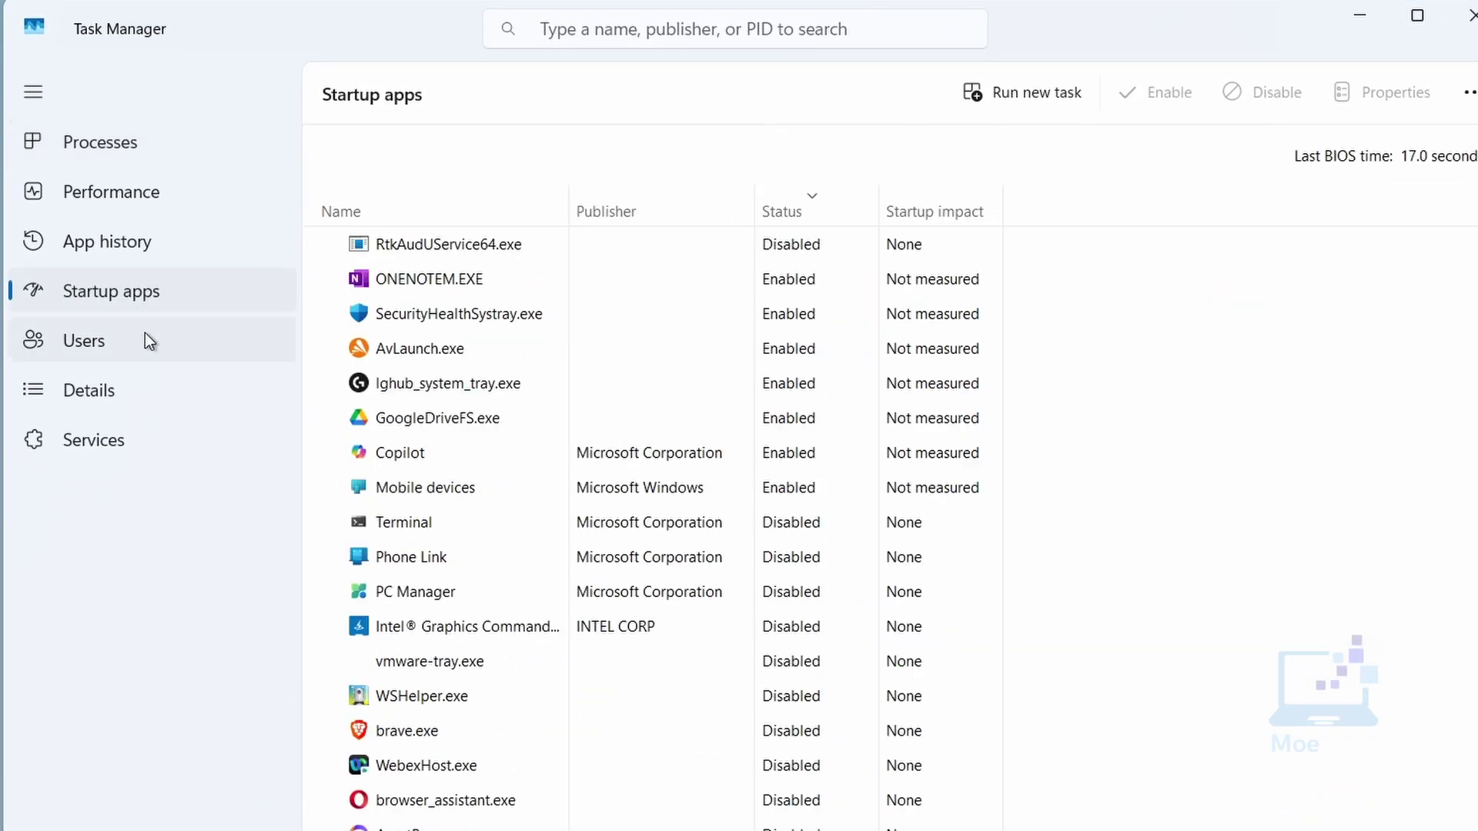
left_click(802, 211)
left_click(815, 205)
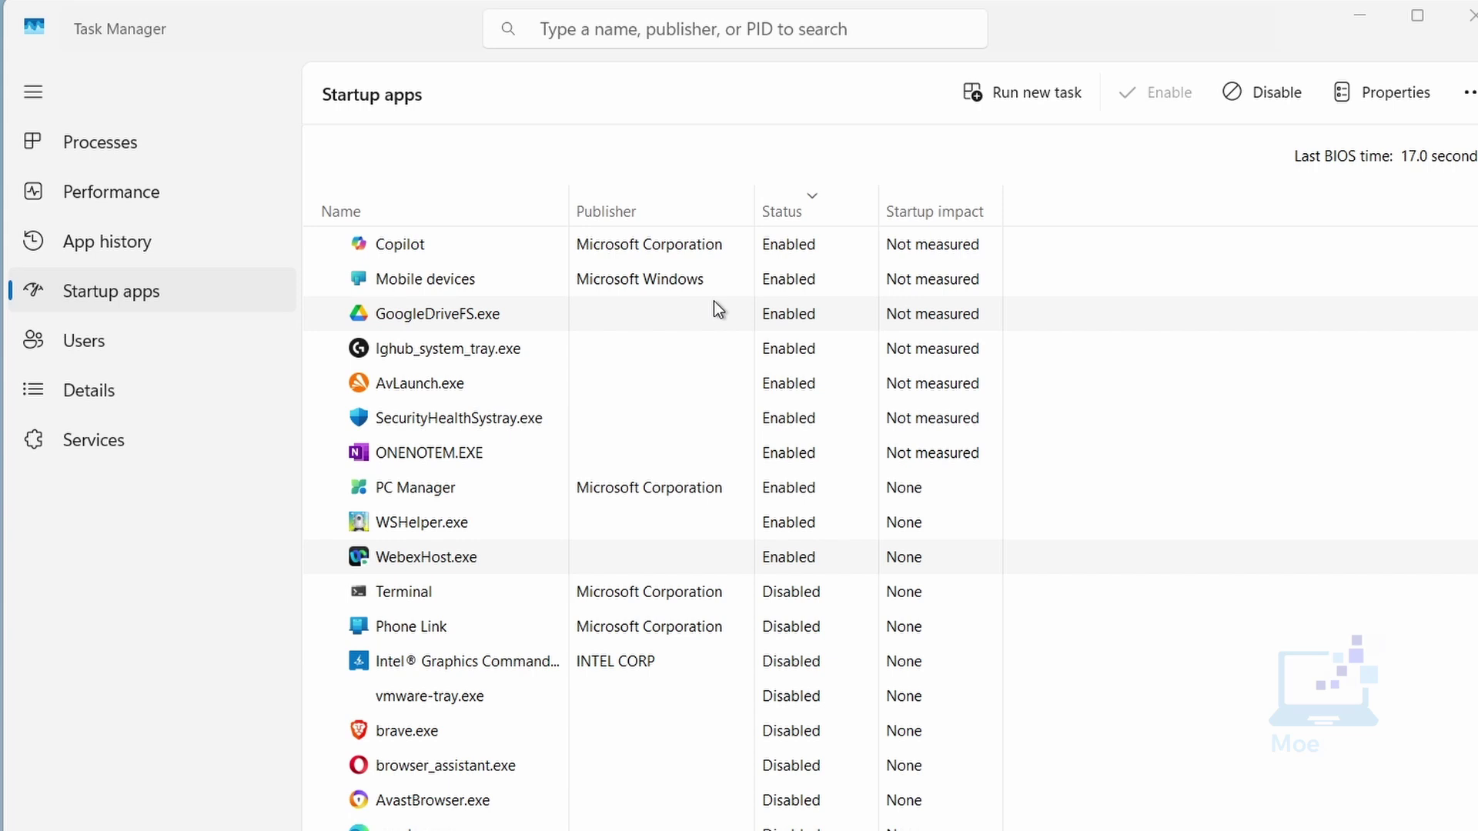
- Disable PC Manager and WSHelper.exe at startup, leaving AvLaunch.exe enabled
right_click(770, 392)
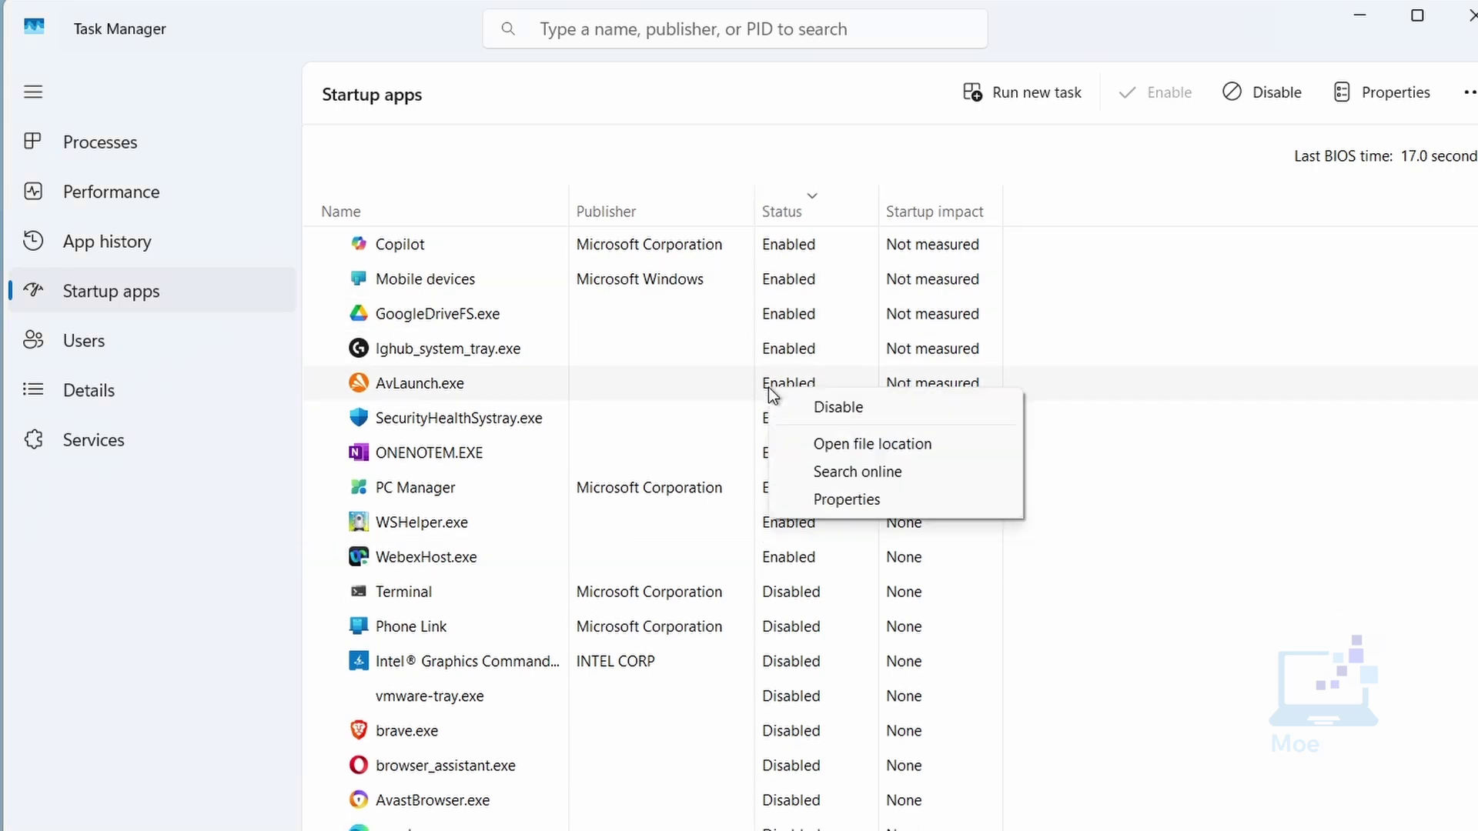
left_click(852, 408)
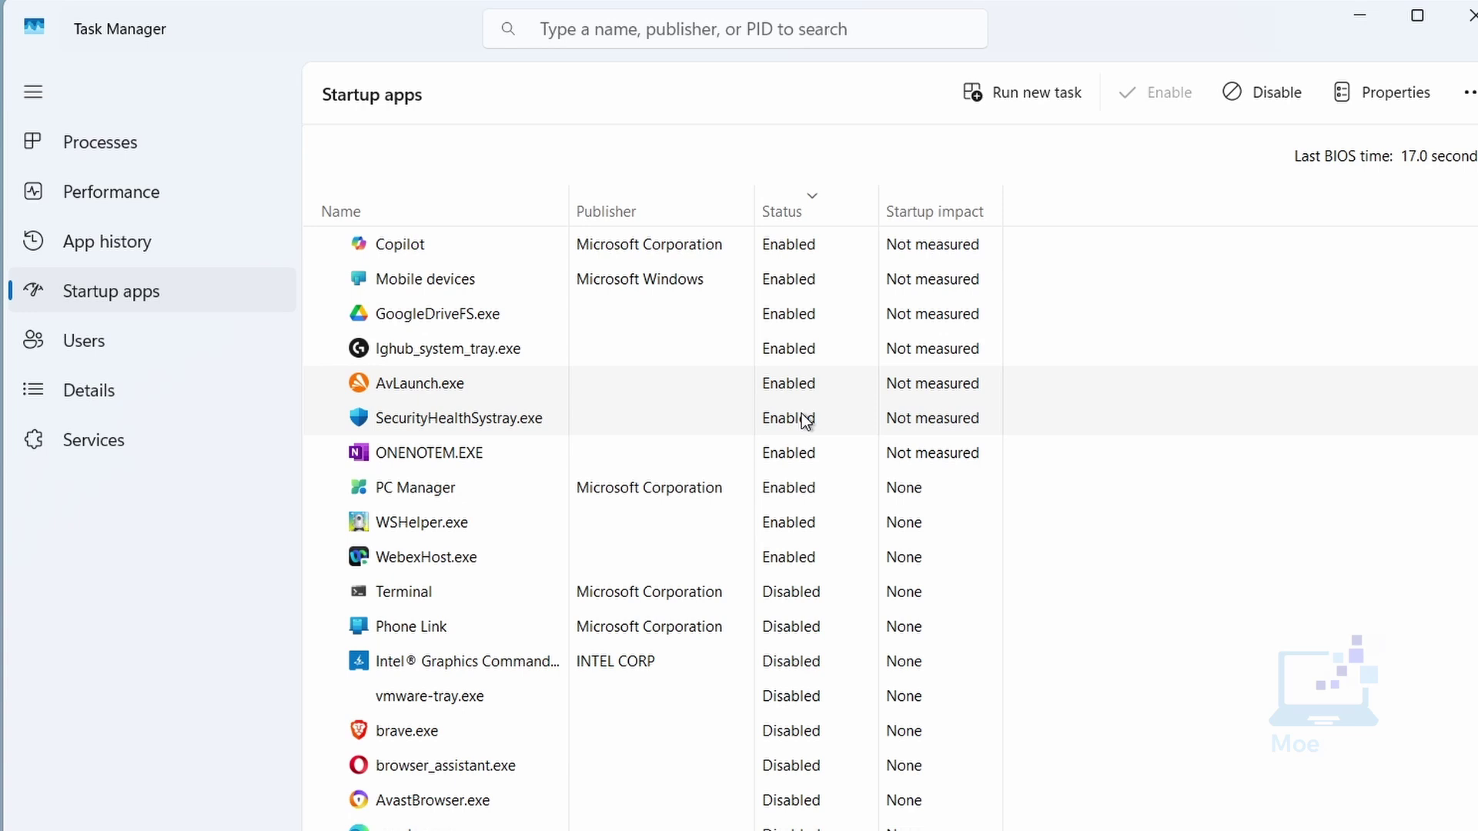
right_click(473, 488)
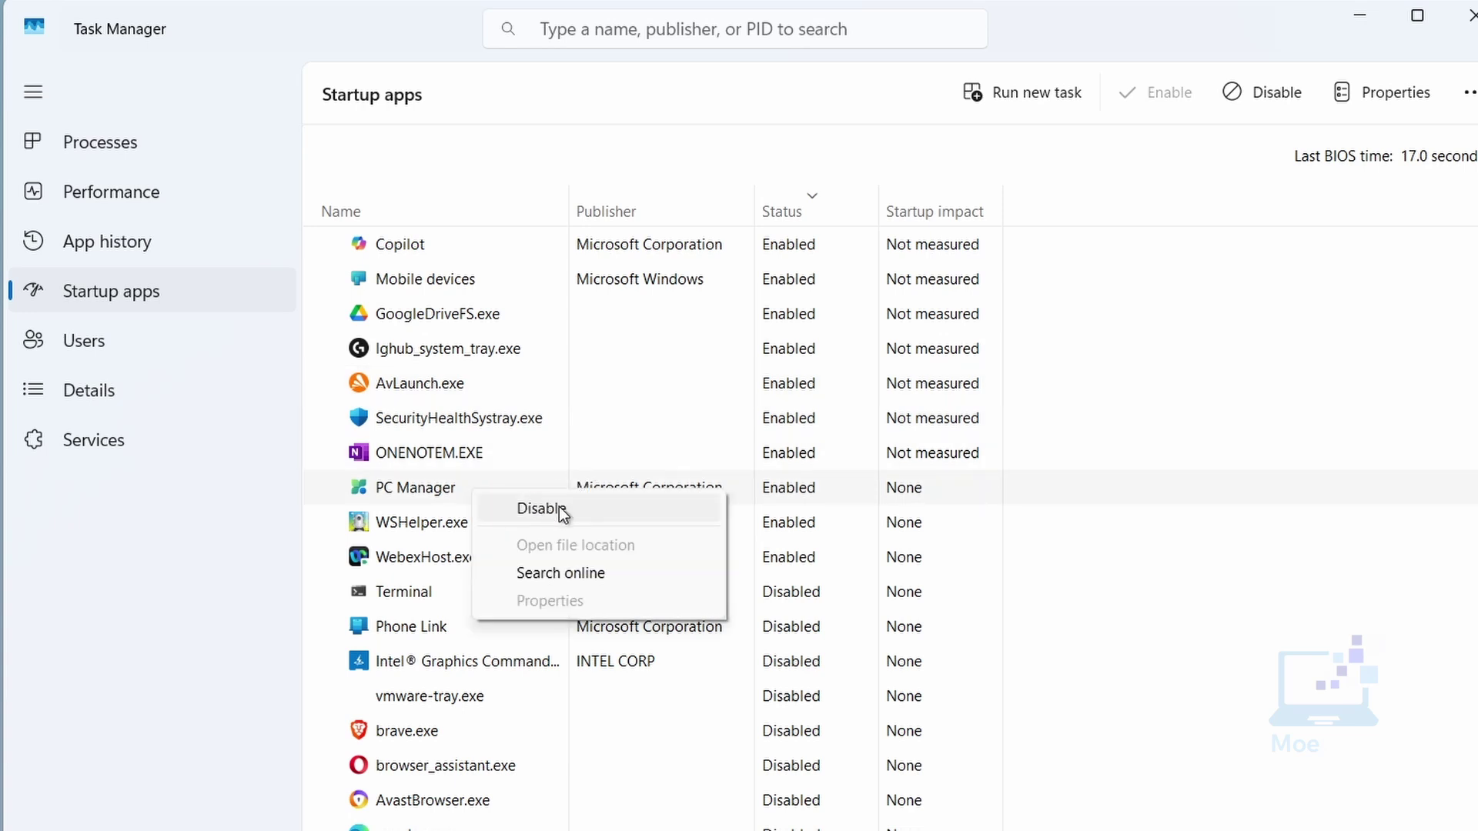
left_click(559, 507)
right_click(479, 525)
right_click(442, 493)
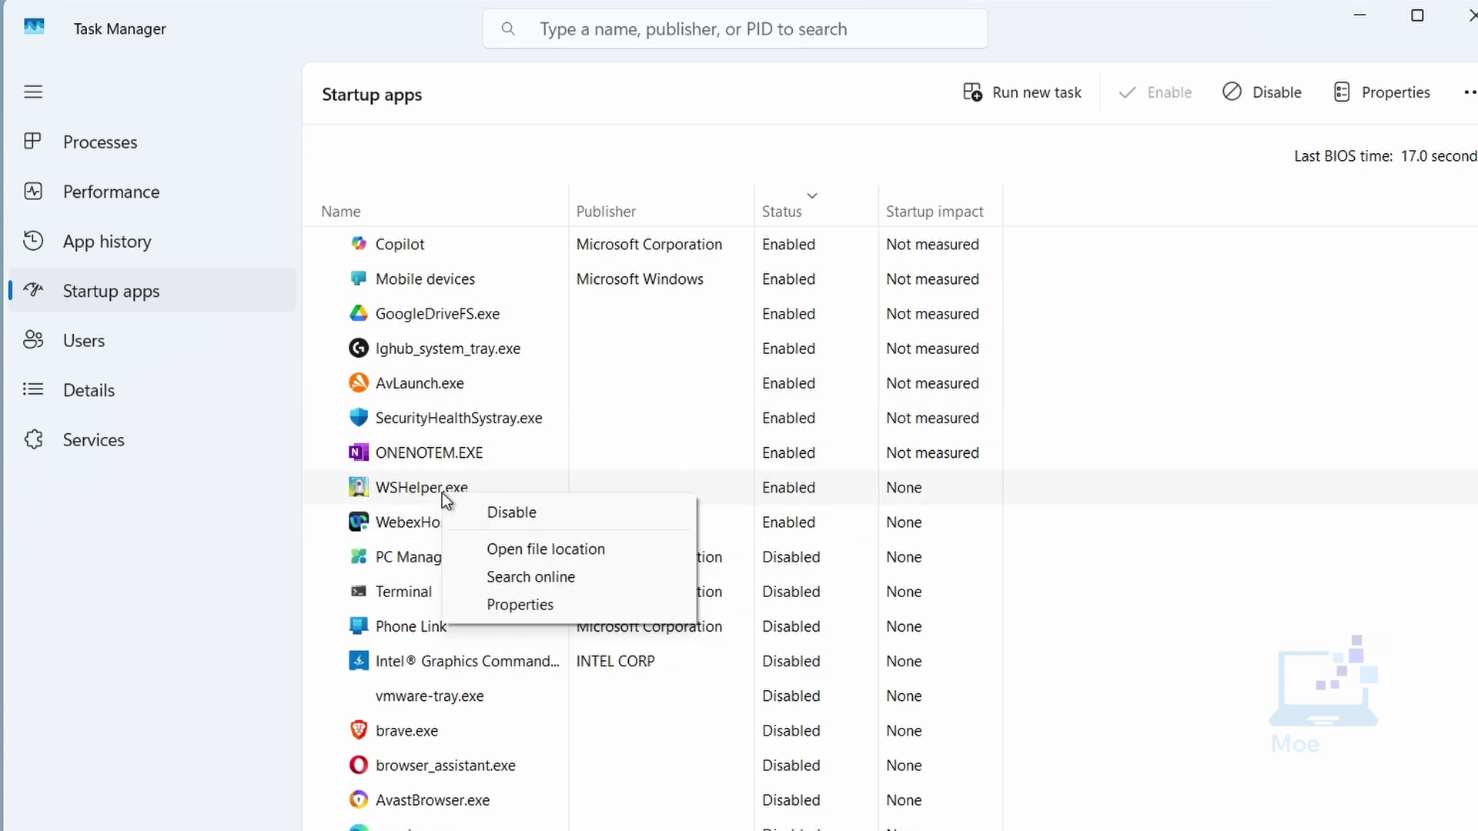
left_click(517, 510)
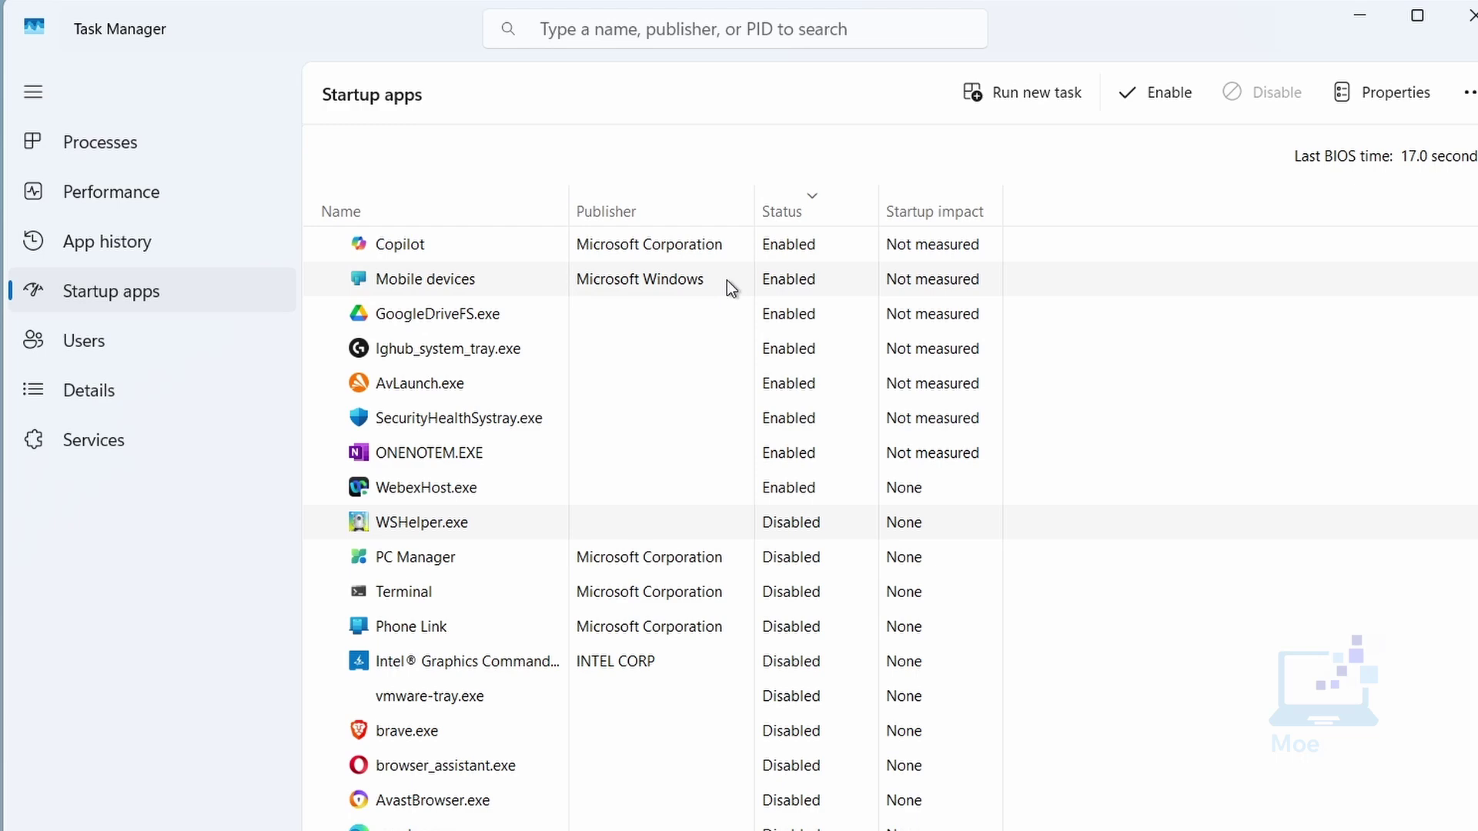
- Close Task Manager and dismiss the Start menu's power choices without restarting
left_click(1470, 35)
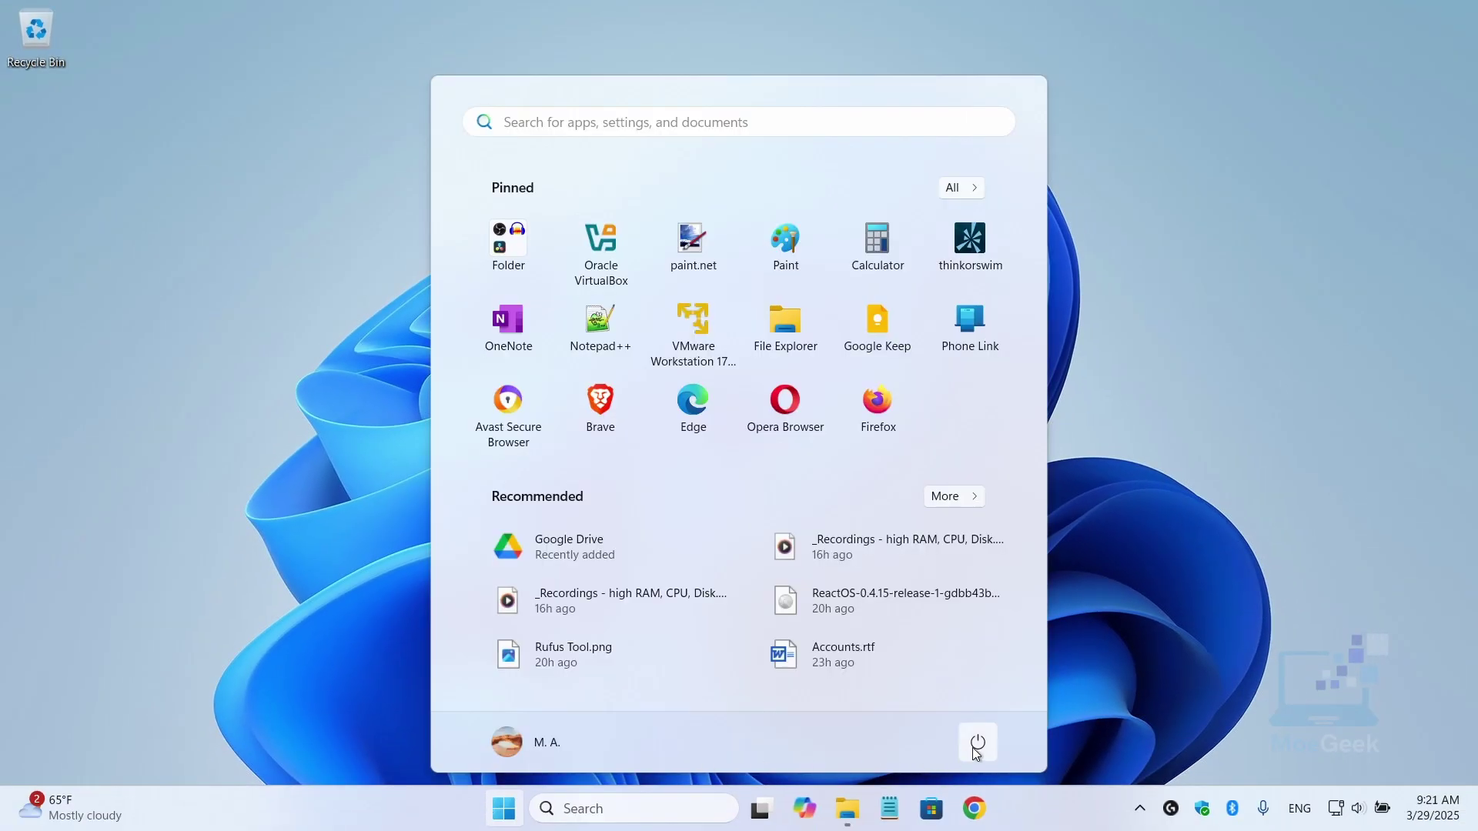
left_click(977, 743)
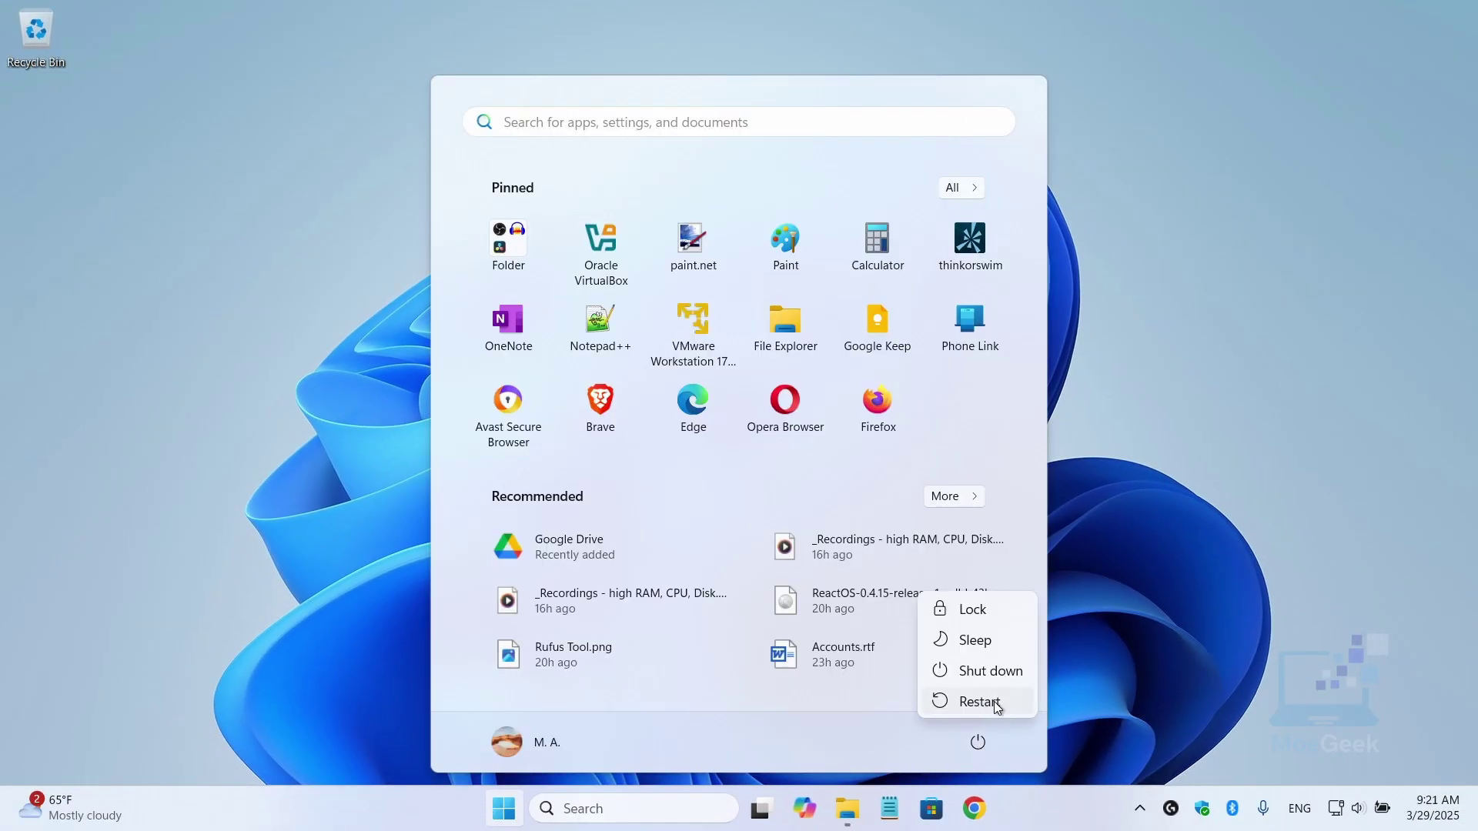
left_click(997, 703)
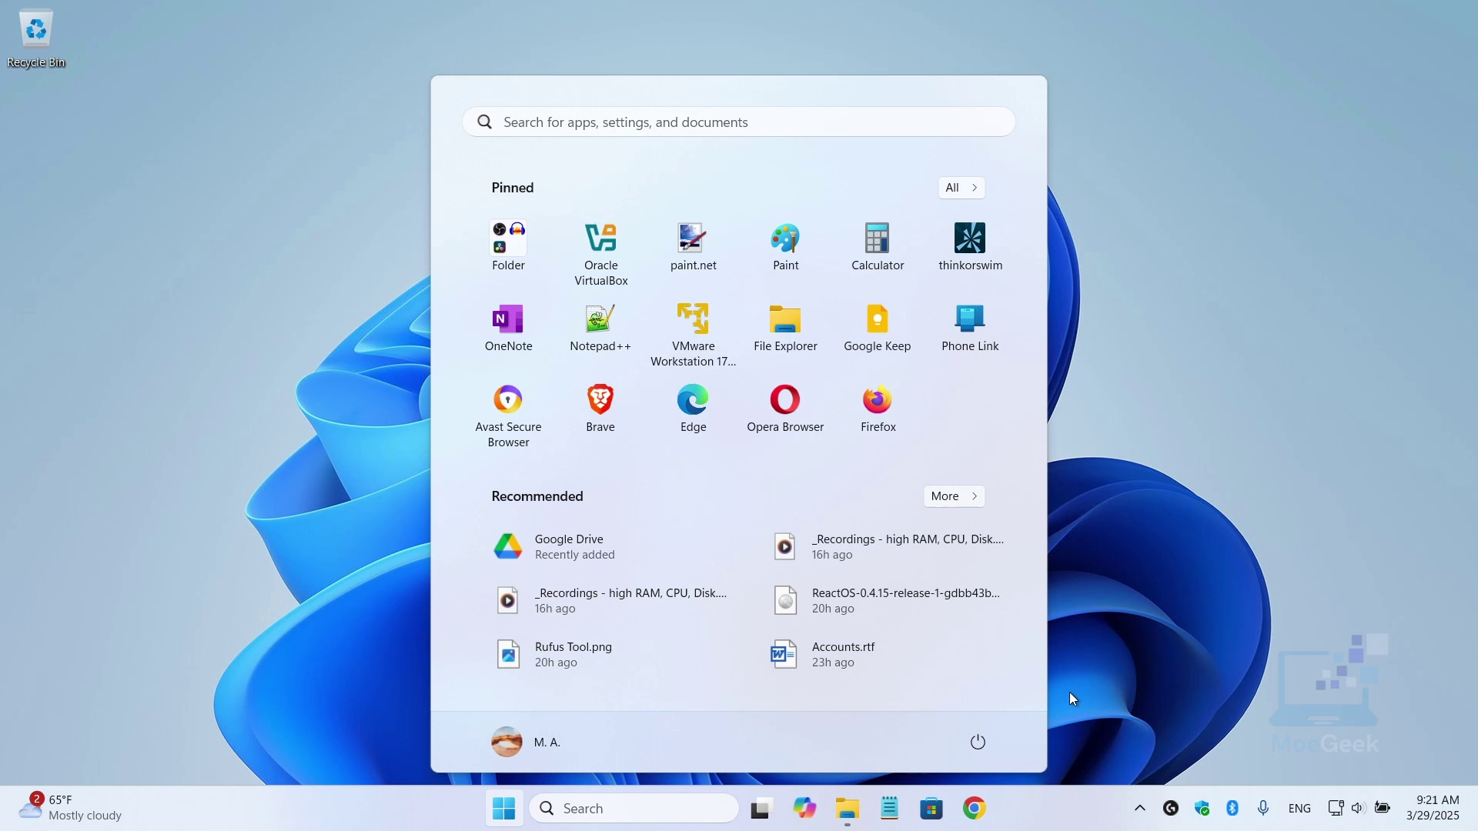
left_click(1074, 688)
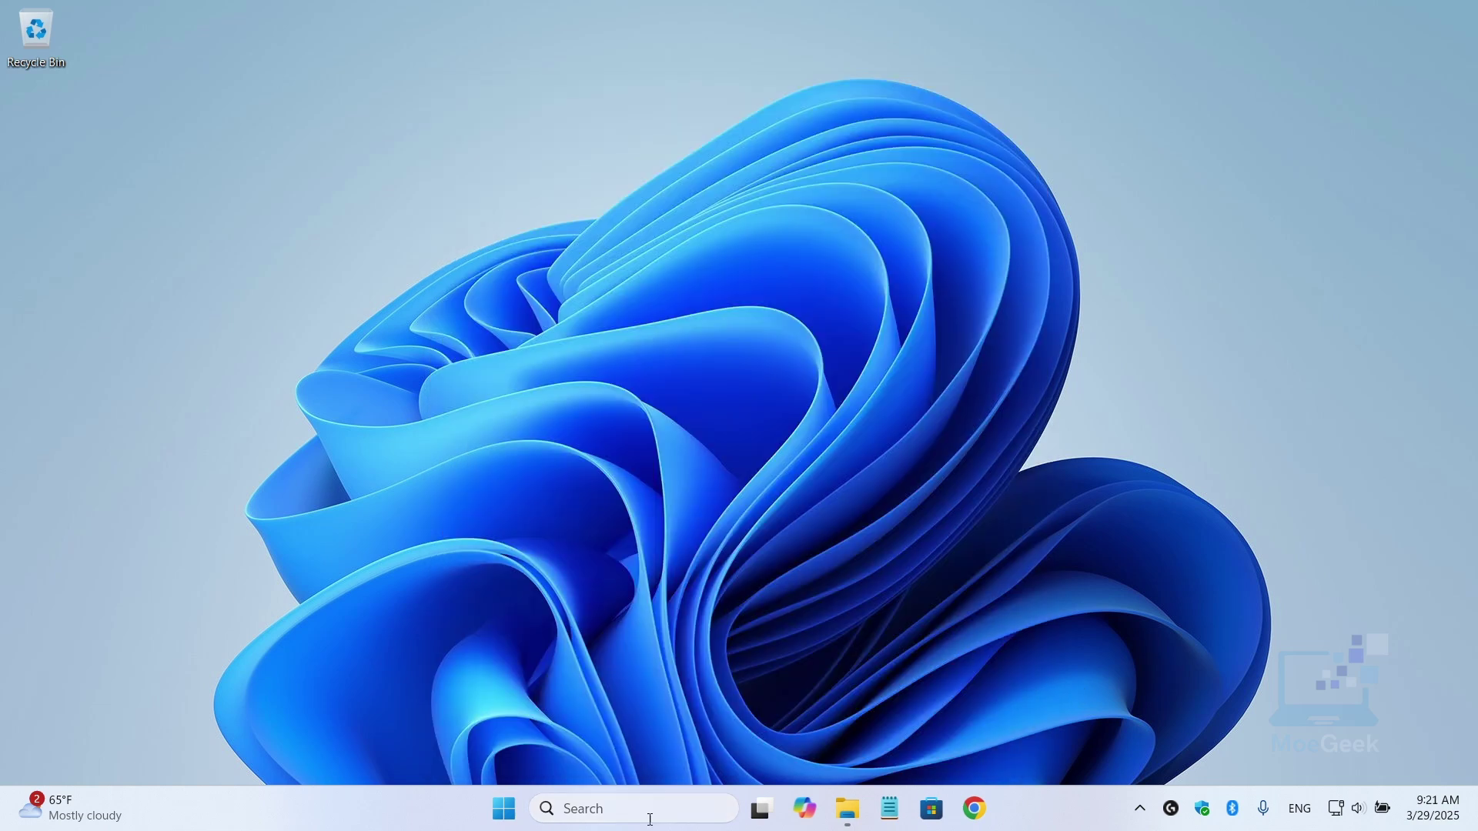
- Launch powercfg.cpl from the Run dialog to open Power Options
right_click(505, 805)
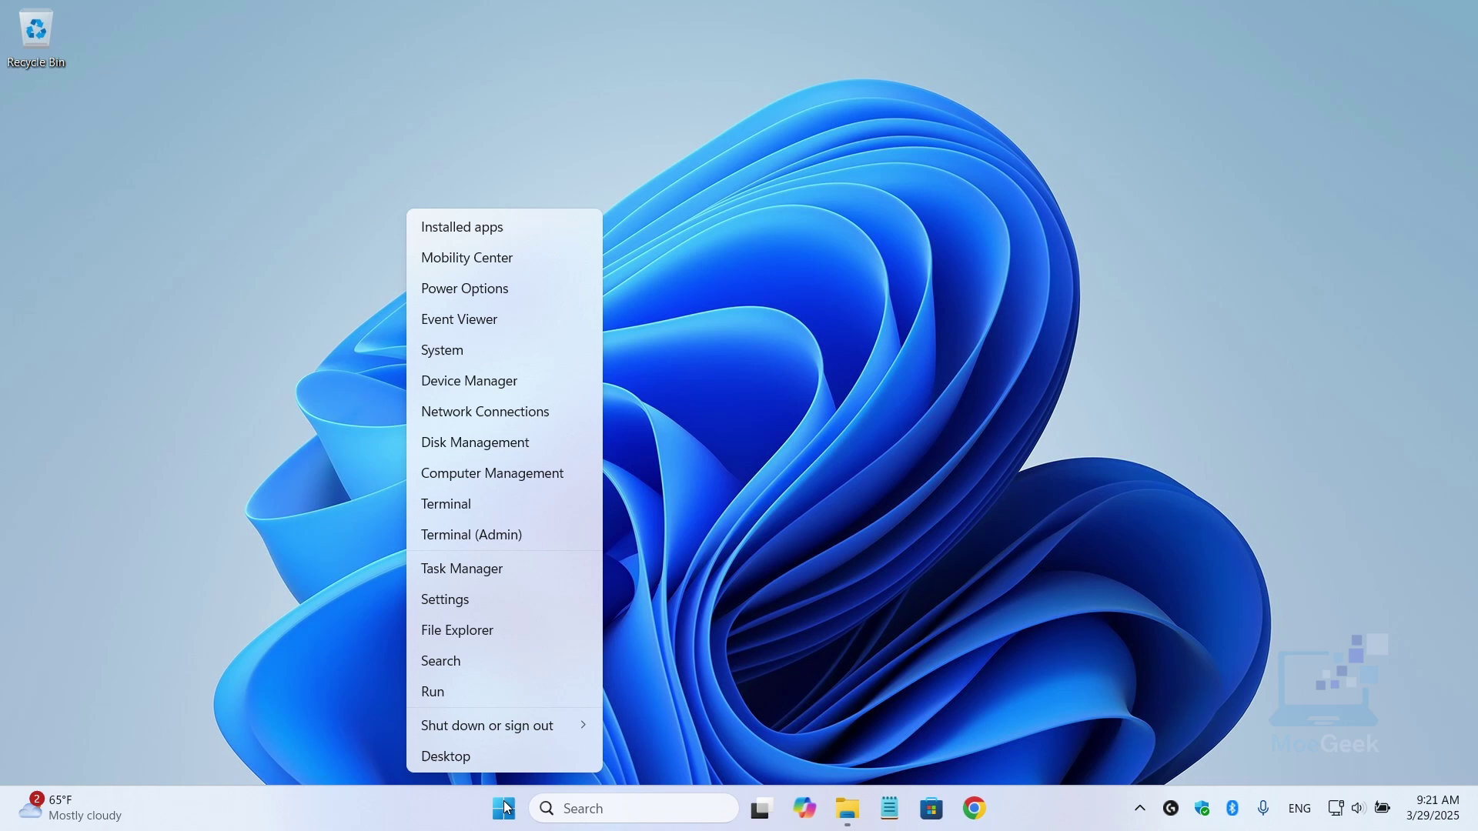
left_click(496, 696)
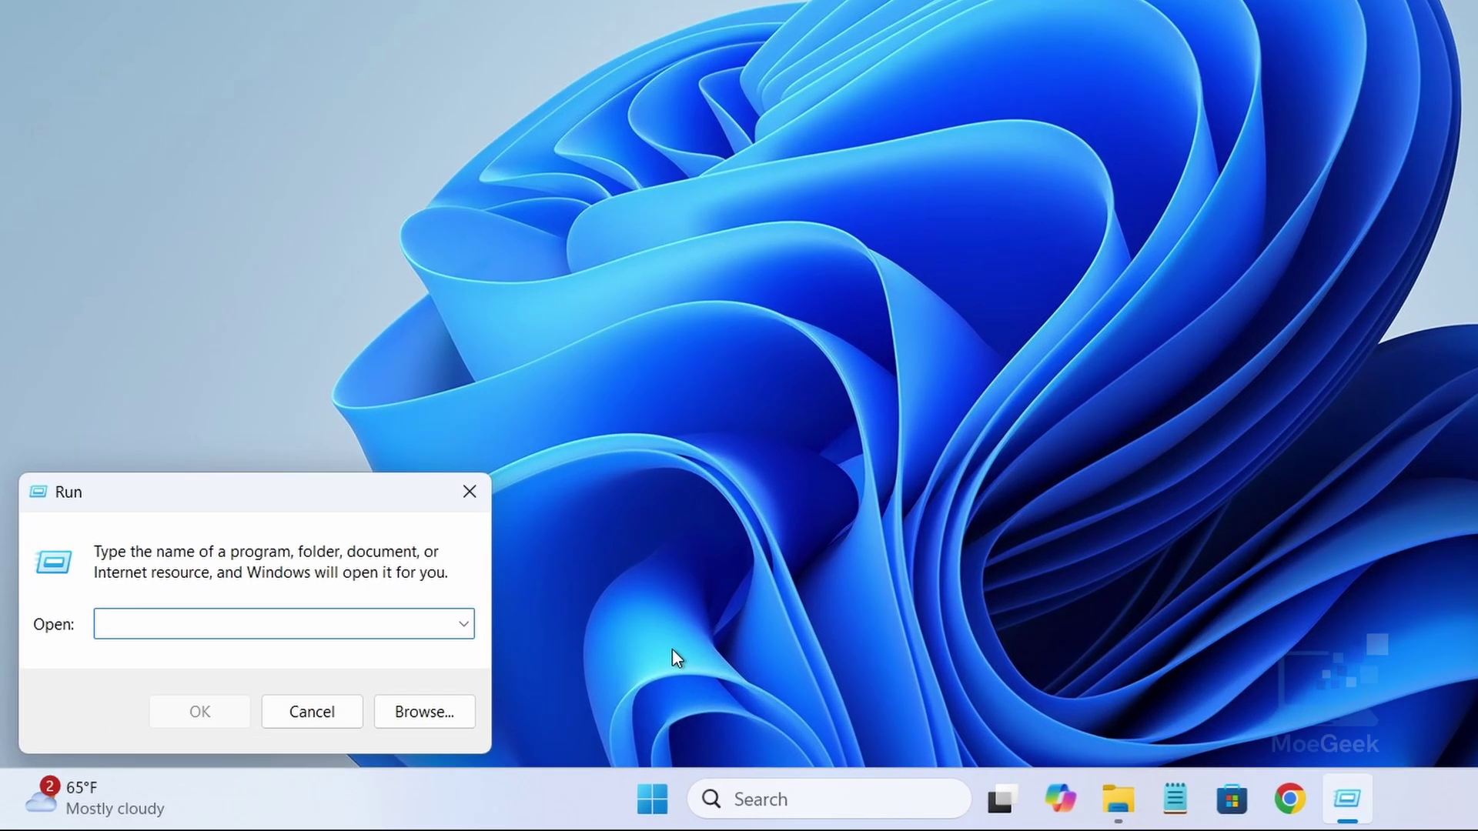
type("powercf")
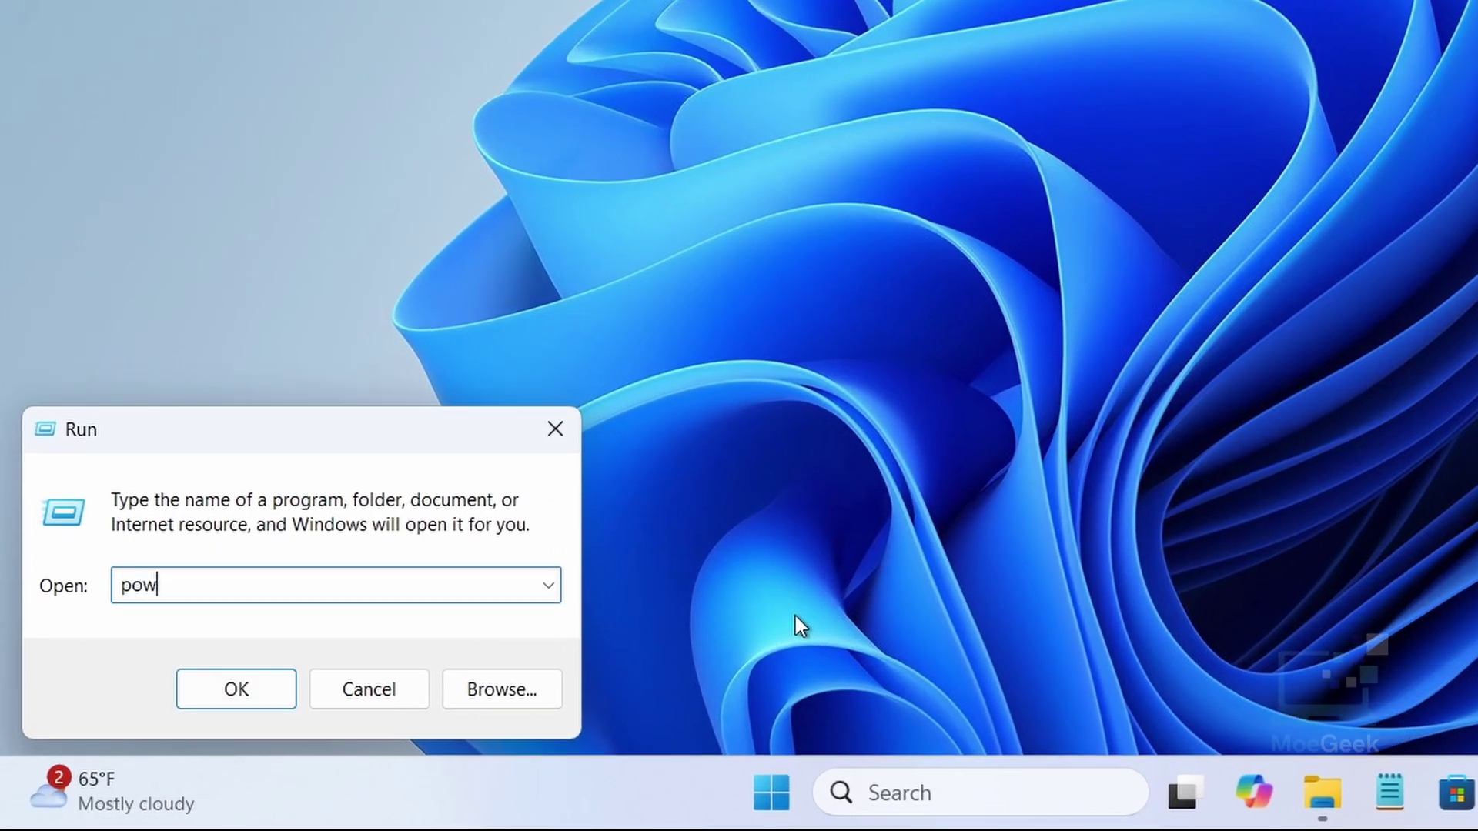
type("g.cpl")
key("Return")
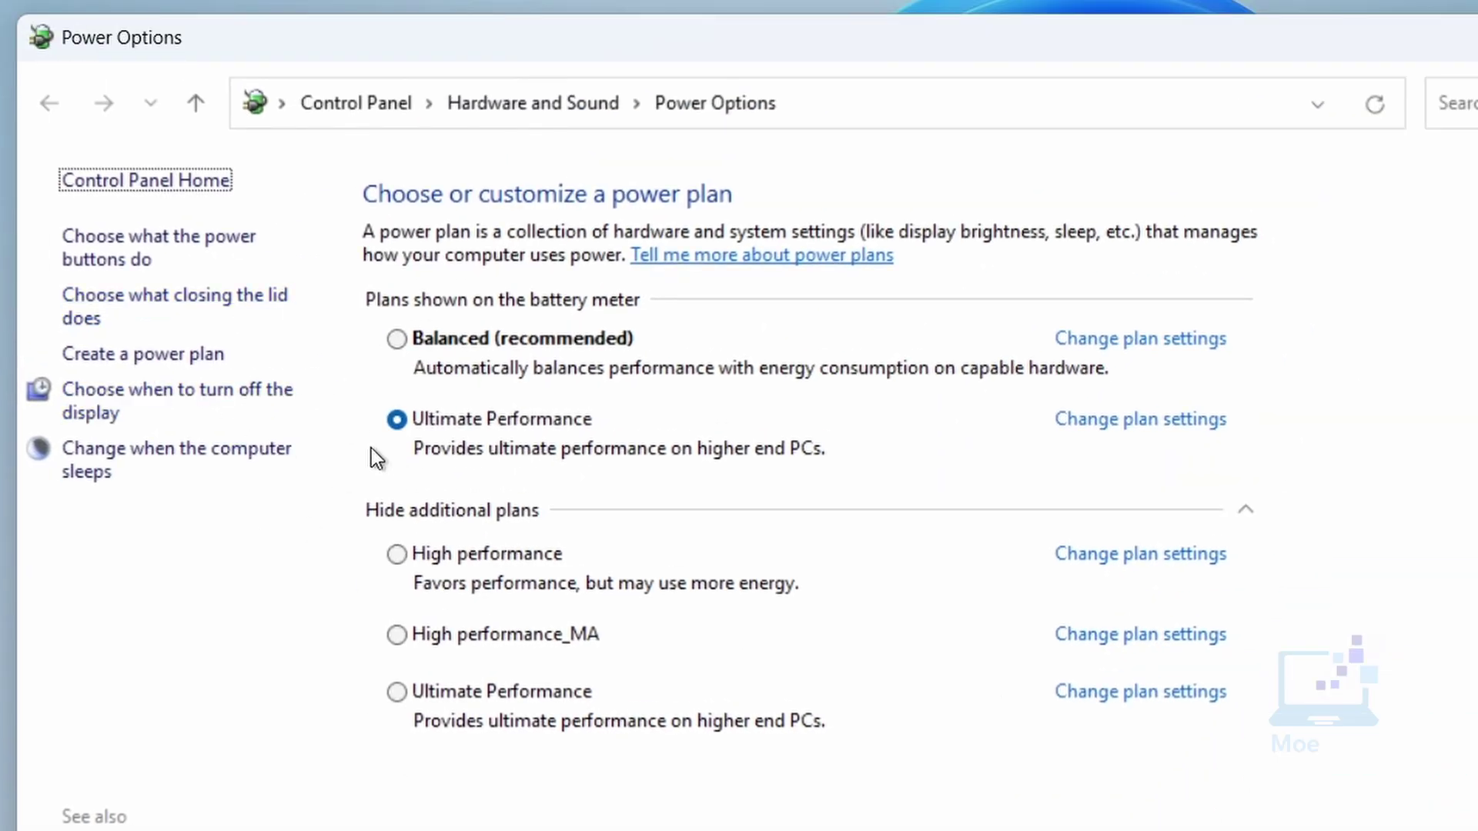
- Briefly pick High performance, then reselect Ultimate Performance as the active plan
left_click(398, 557)
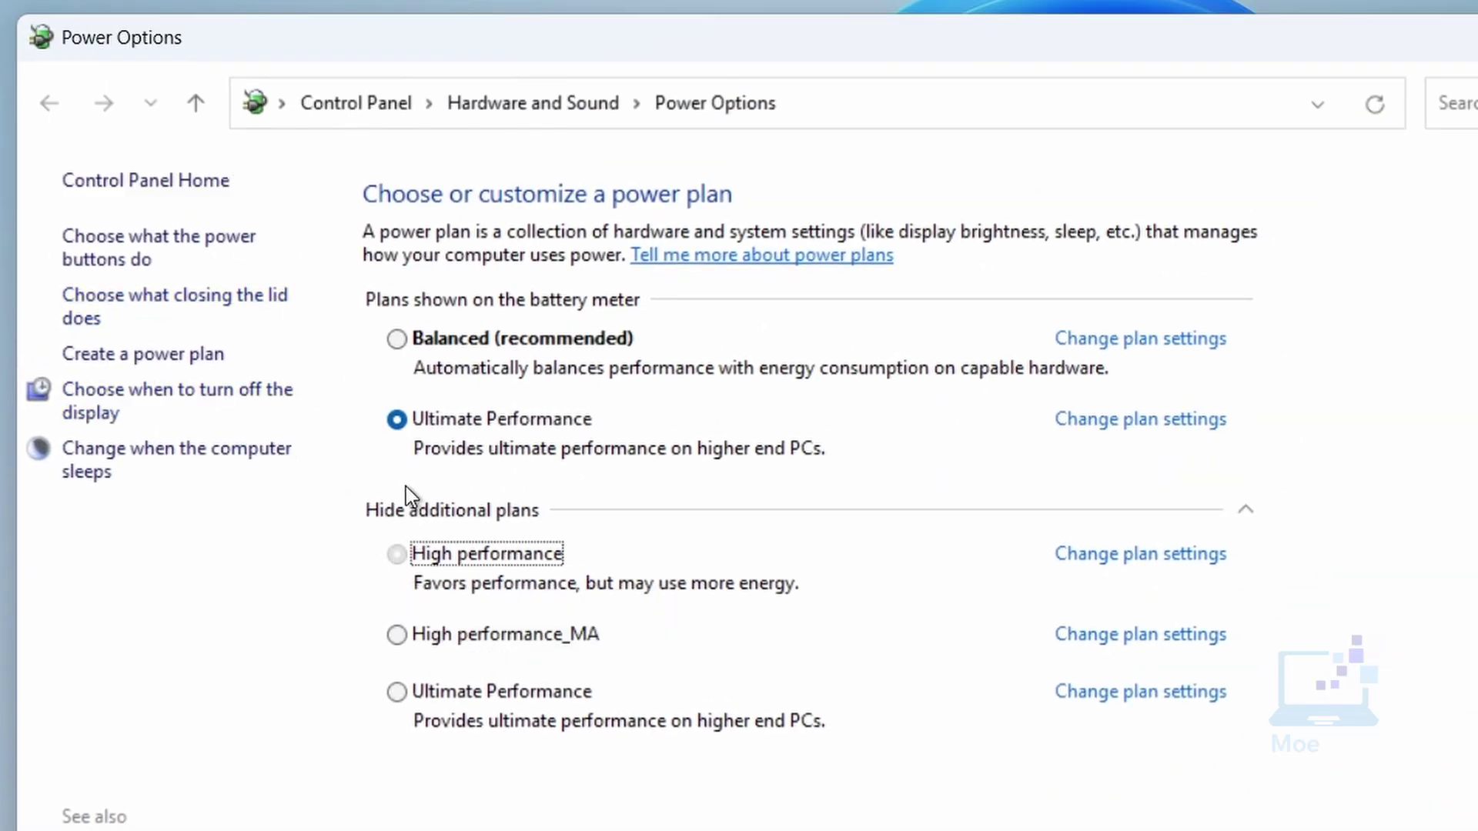
left_click(398, 420)
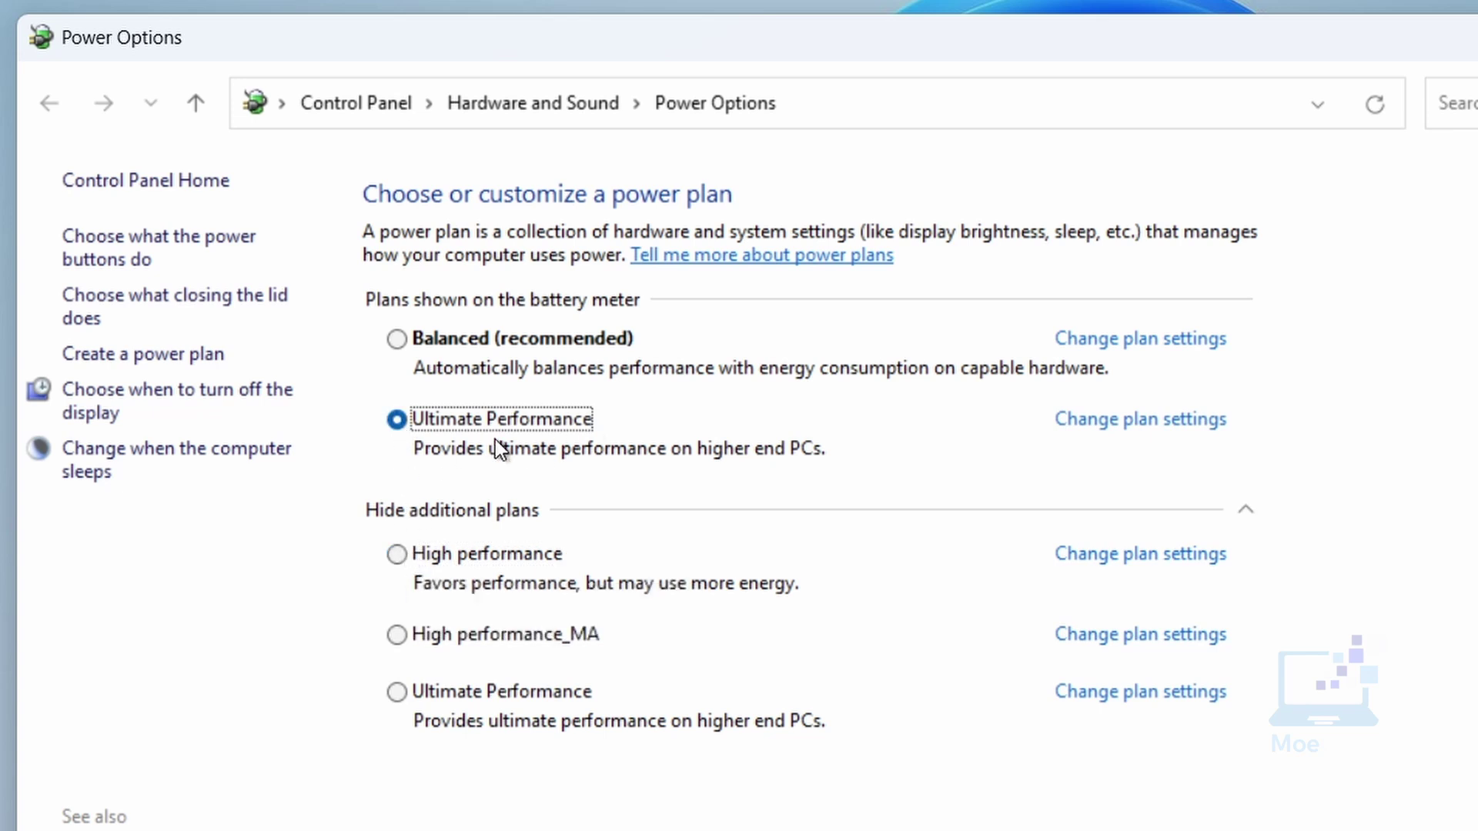